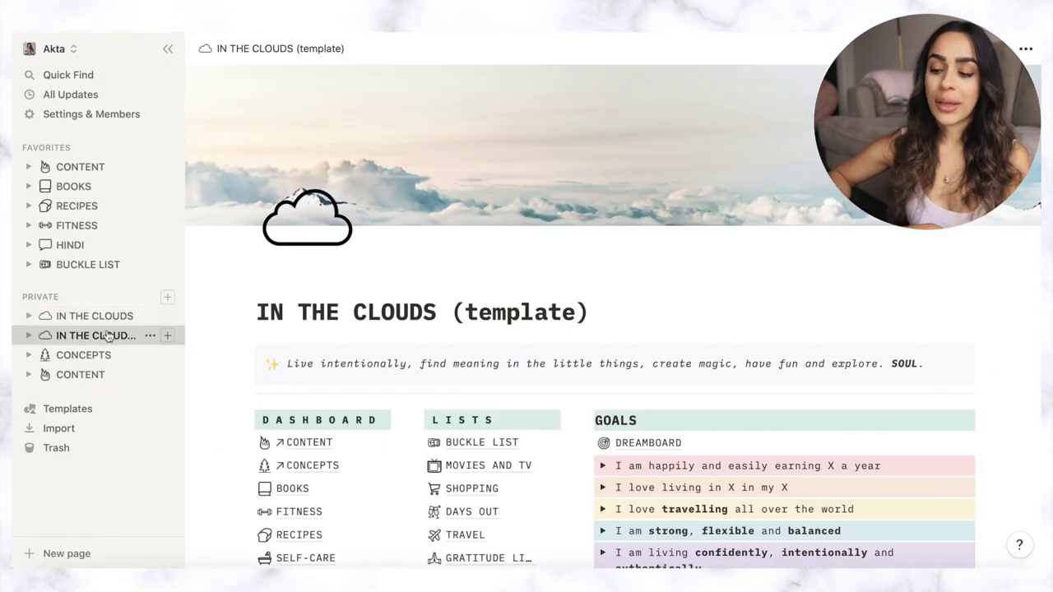
# - Hide the page list so the IN THE CLOUDS dashboard fills the window, then deselect the quote block
pyautogui.click(167, 48)
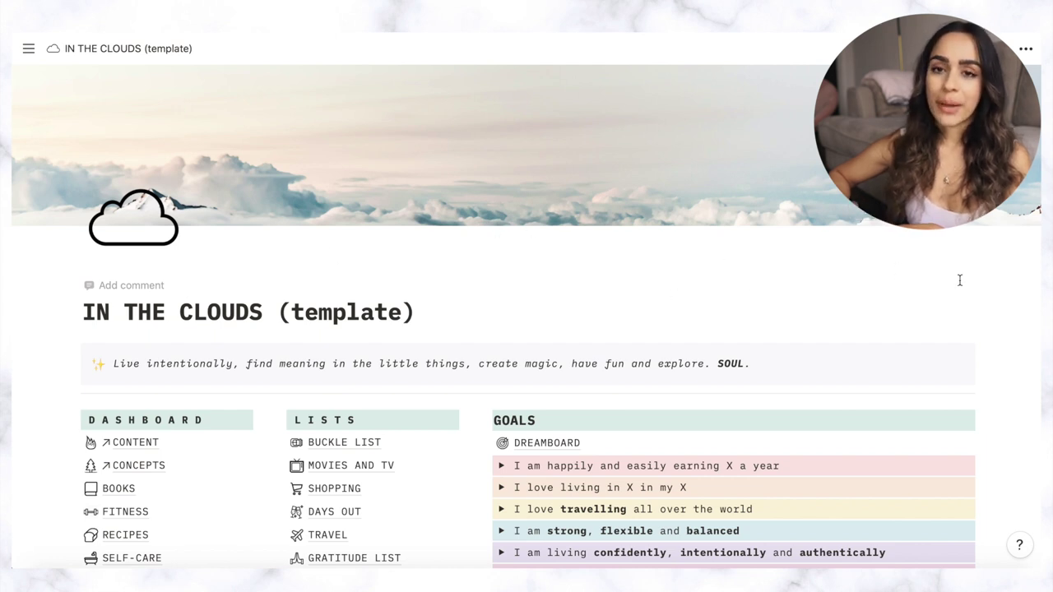
pyautogui.scroll(-10, 959, 280)
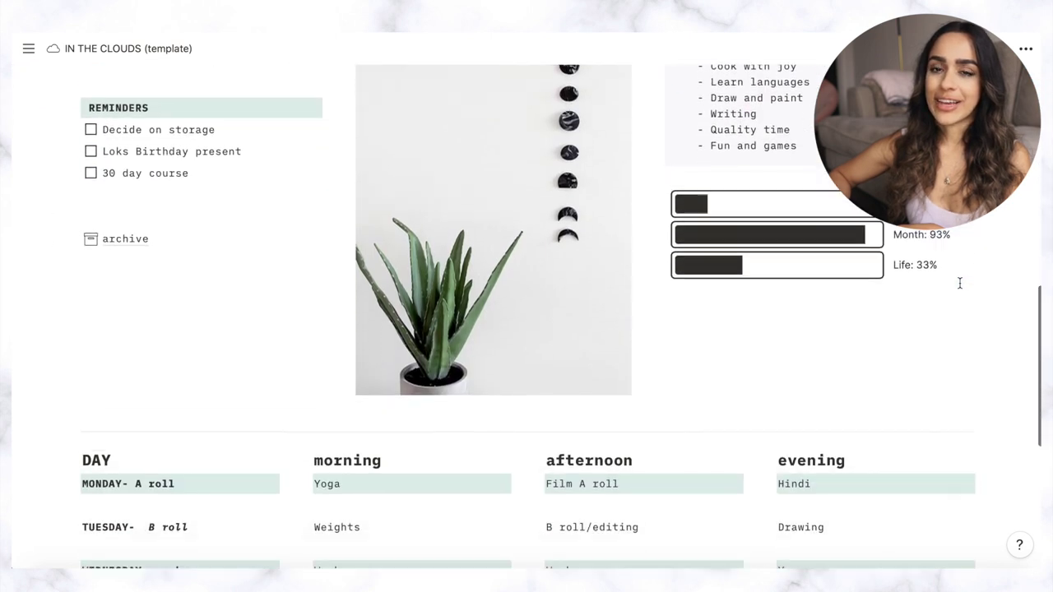
pyautogui.scroll(-4, 959, 282)
pyautogui.scroll(6, 959, 283)
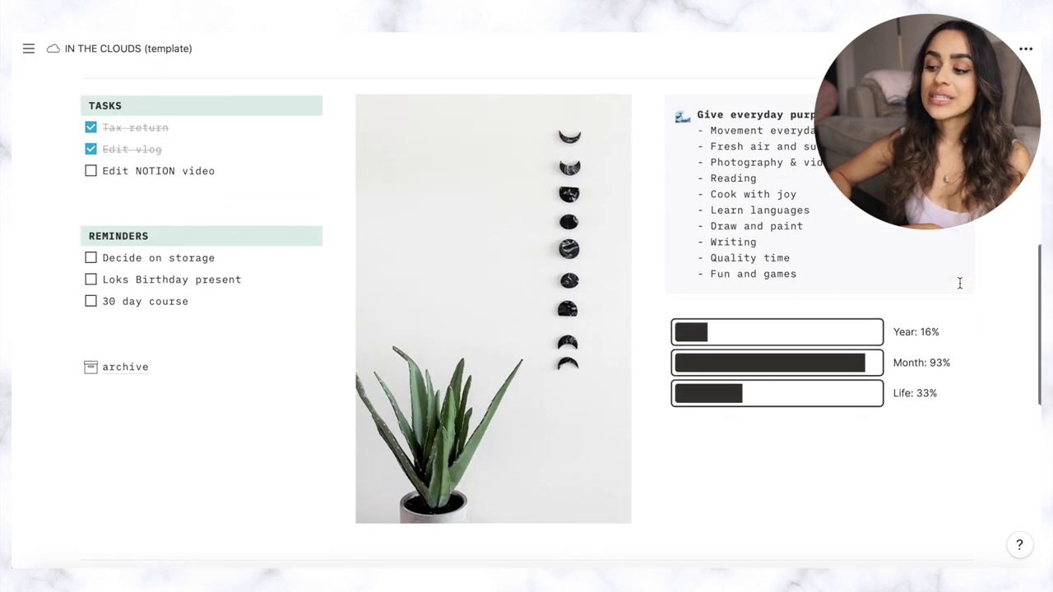
pyautogui.scroll(5, 959, 283)
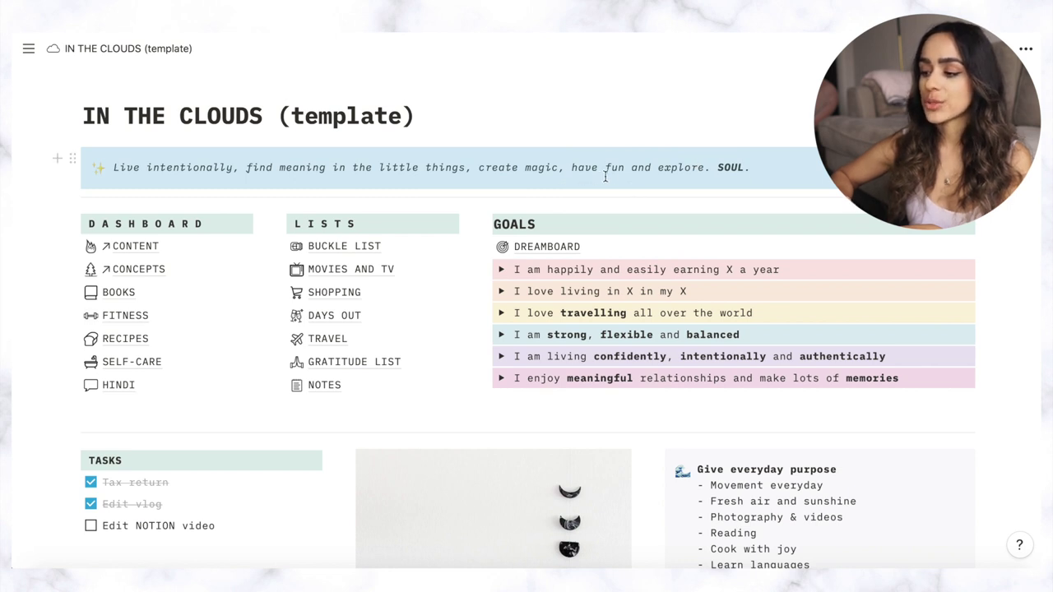
pyautogui.click(782, 159)
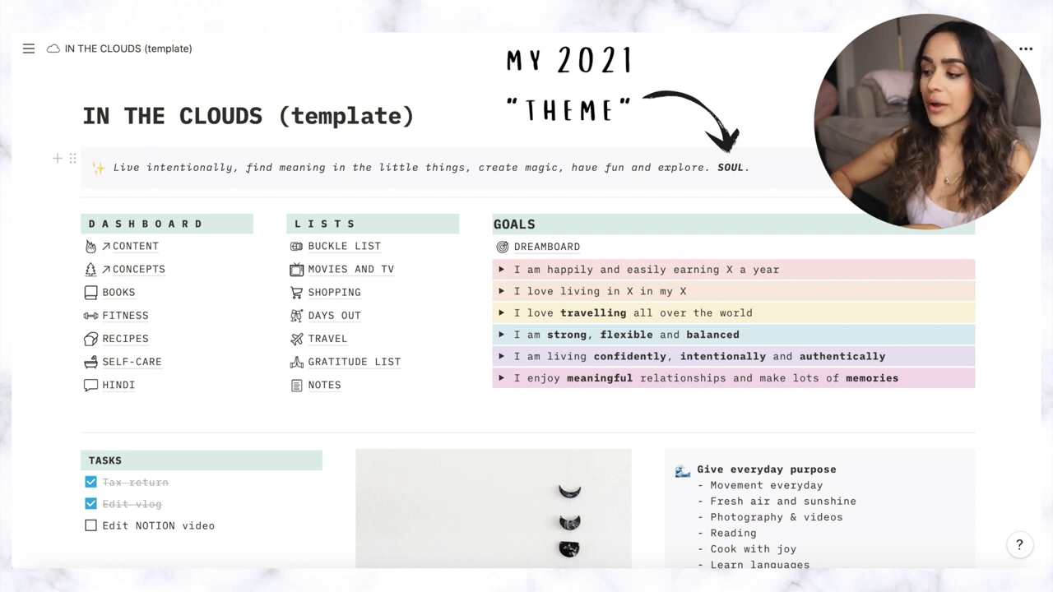
pyautogui.scroll(-1, 279, 187)
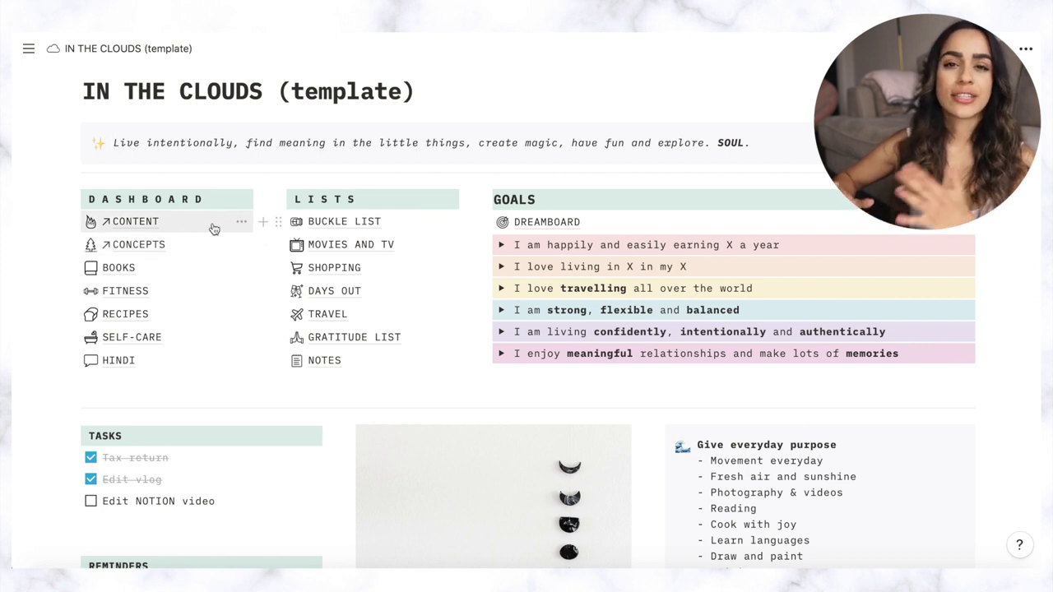
pyautogui.click(116, 272)
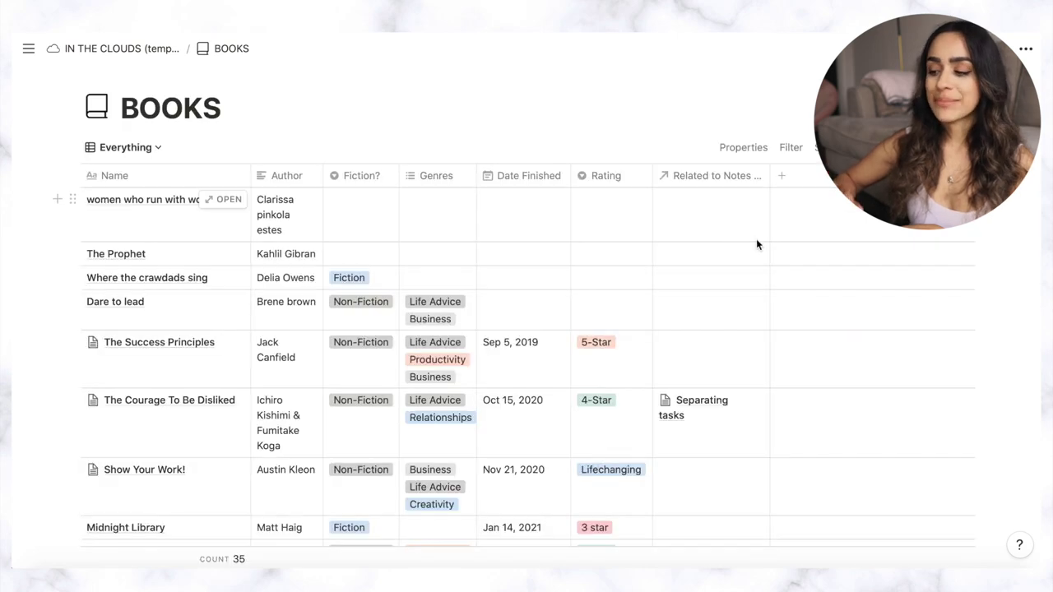
pyautogui.scroll(-3, 828, 240)
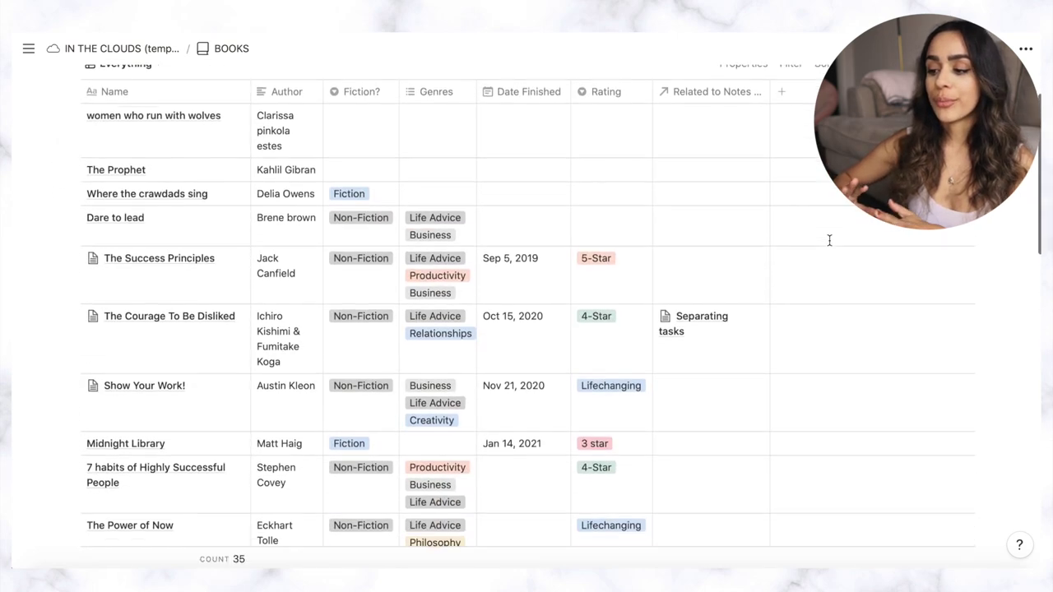
pyautogui.scroll(-3, 829, 240)
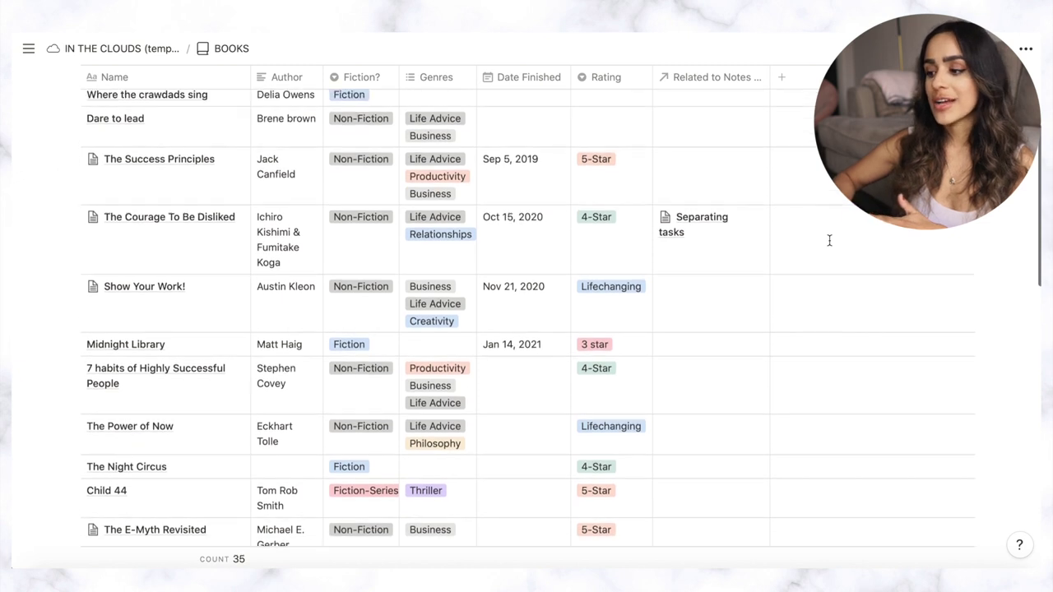
pyautogui.scroll(3, 829, 240)
pyautogui.scroll(-1, 829, 240)
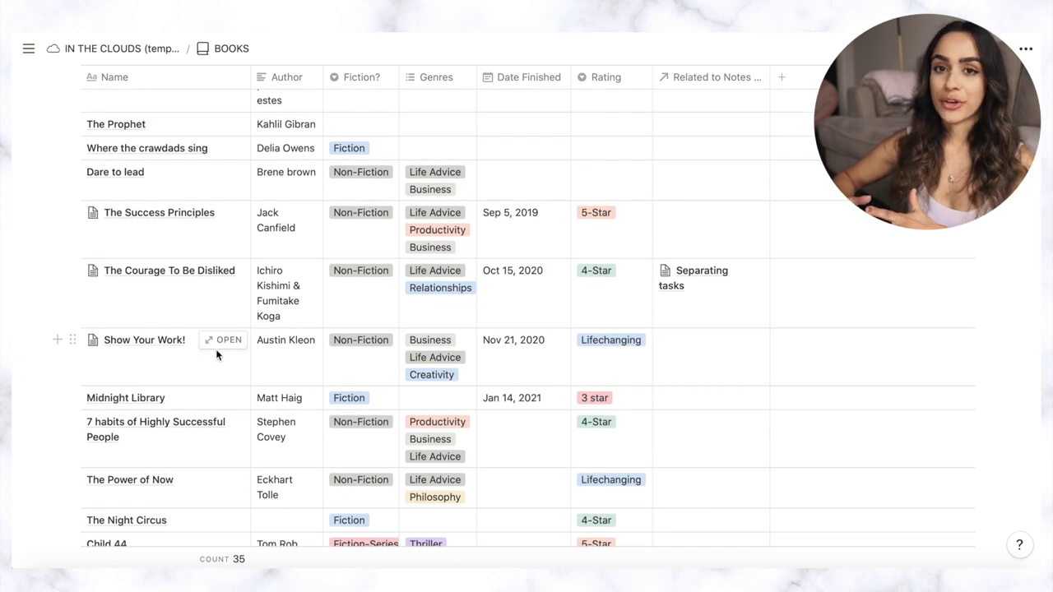
pyautogui.click(216, 343)
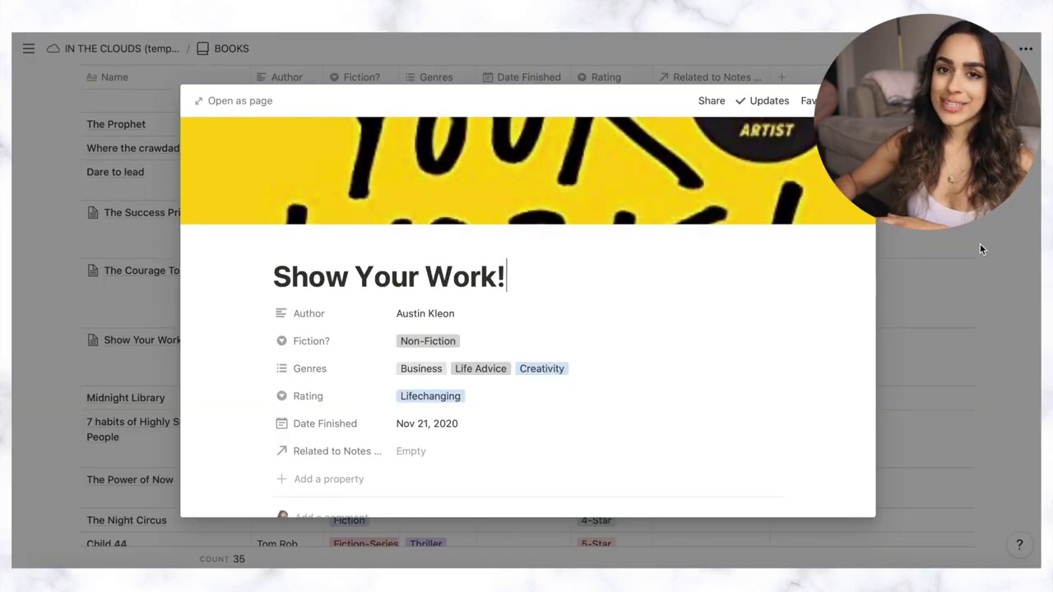
pyautogui.scroll(-3, 848, 271)
pyautogui.scroll(-7, 848, 270)
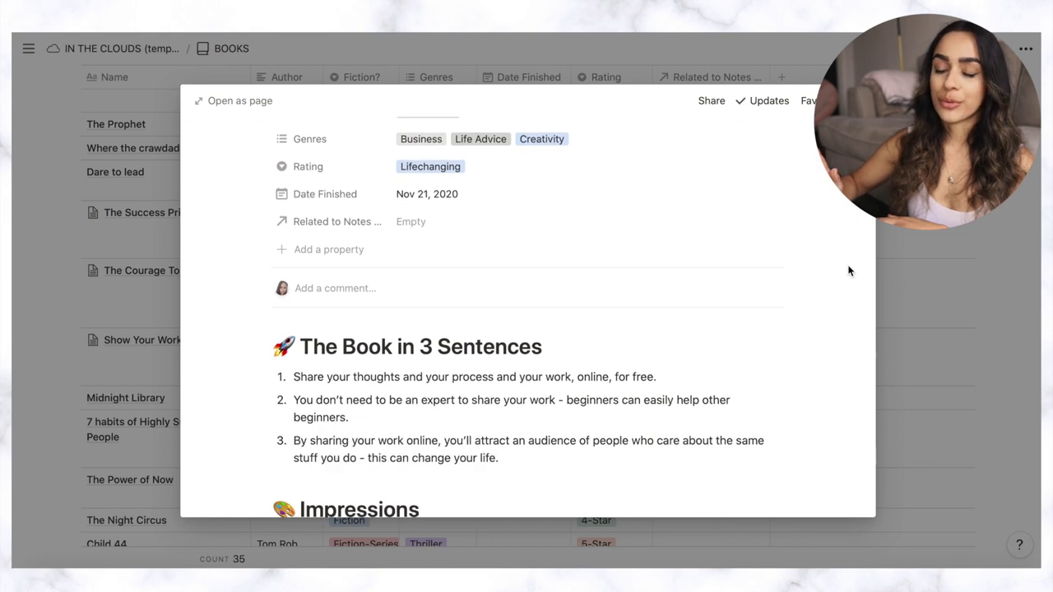
pyautogui.scroll(10, 848, 271)
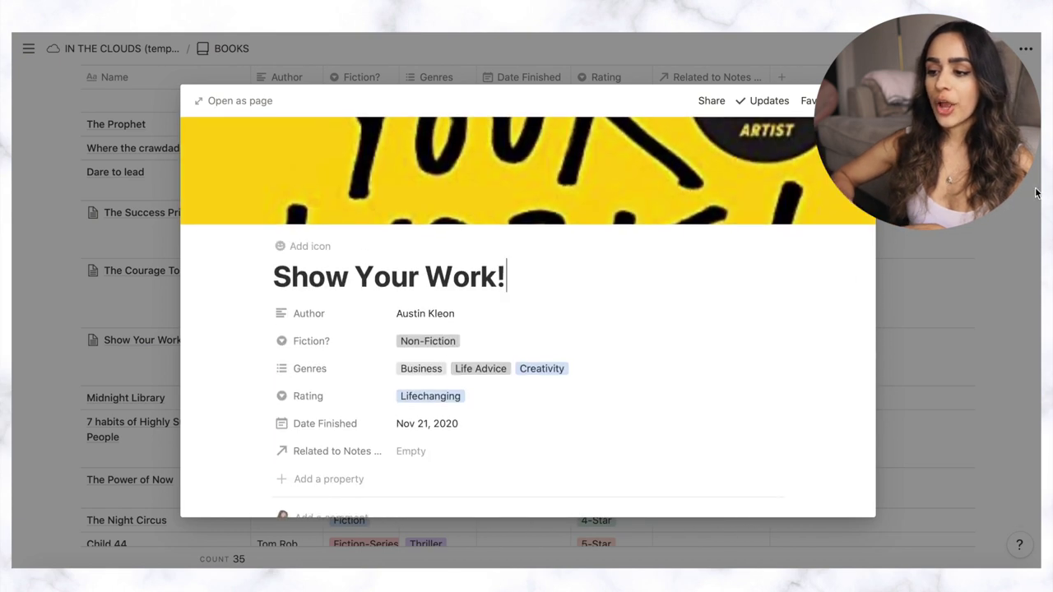
pyautogui.click(115, 78)
pyautogui.click(105, 54)
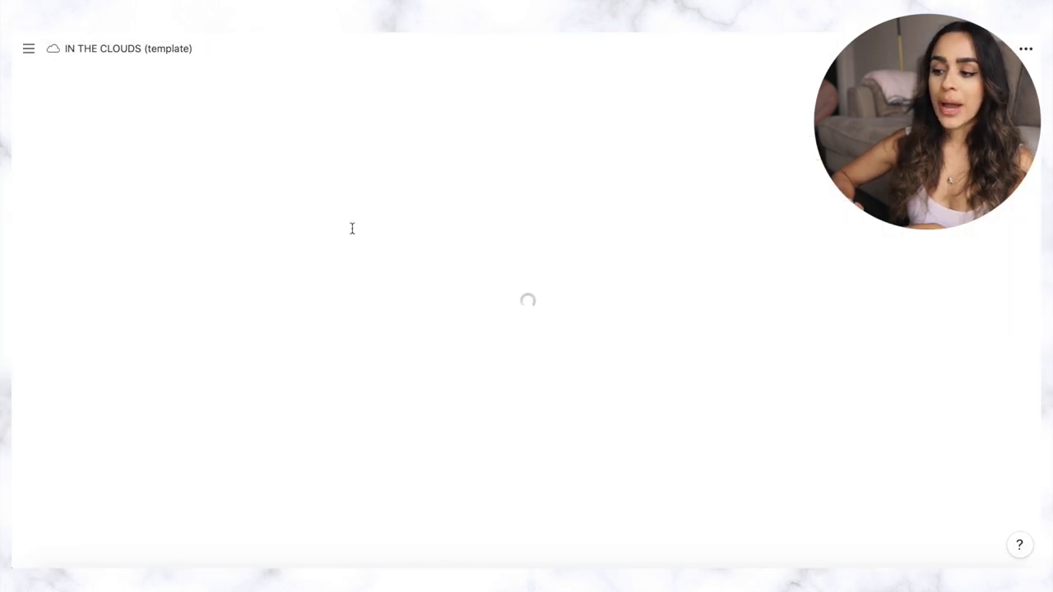
pyautogui.scroll(-2, 278, 338)
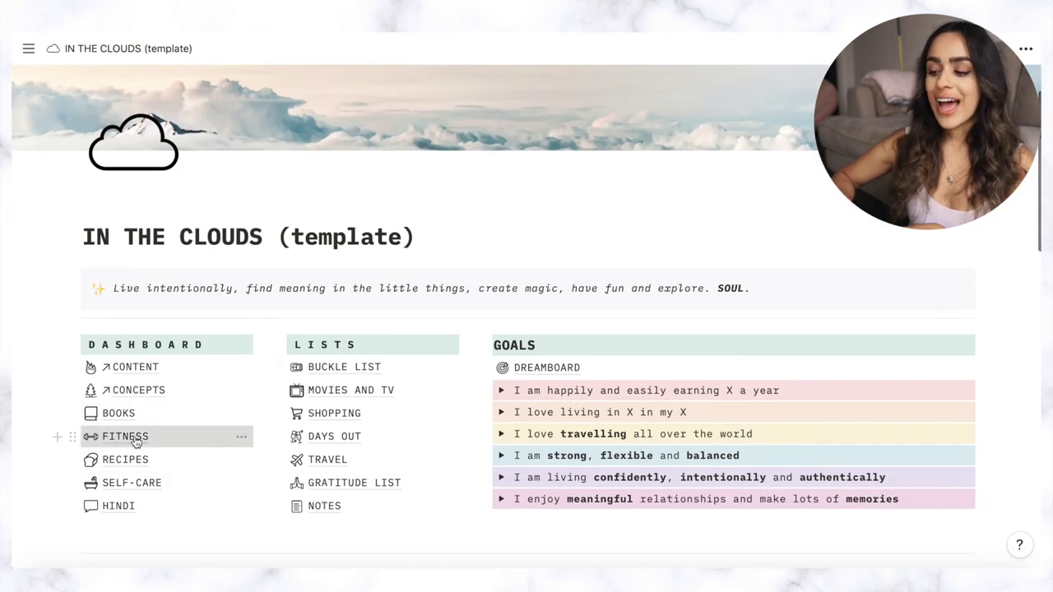
pyautogui.click(134, 438)
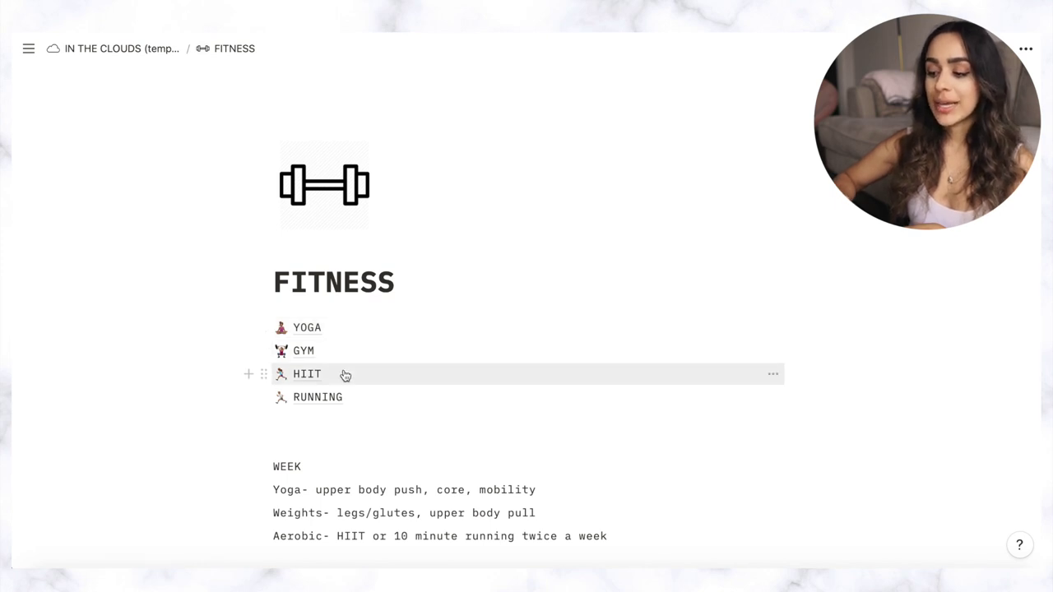
pyautogui.click(307, 328)
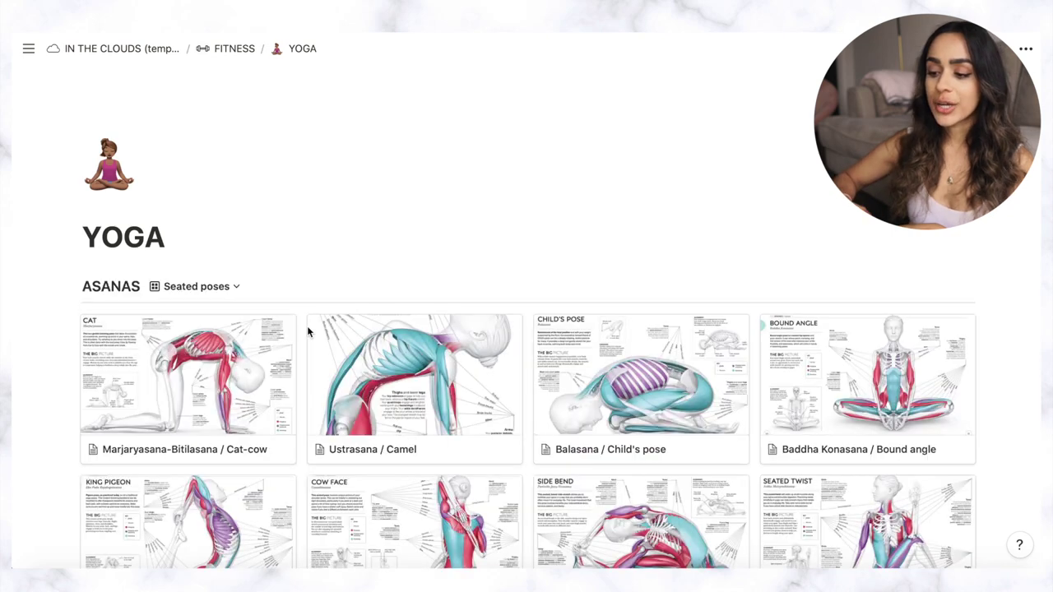
pyautogui.scroll(-3, 377, 266)
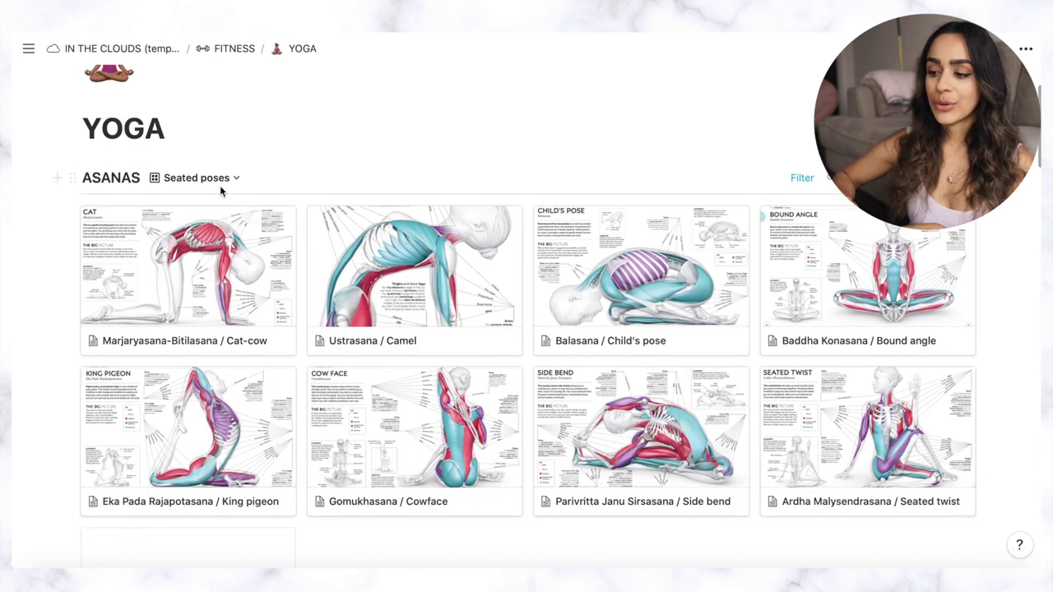
pyautogui.click(215, 178)
pyautogui.click(189, 232)
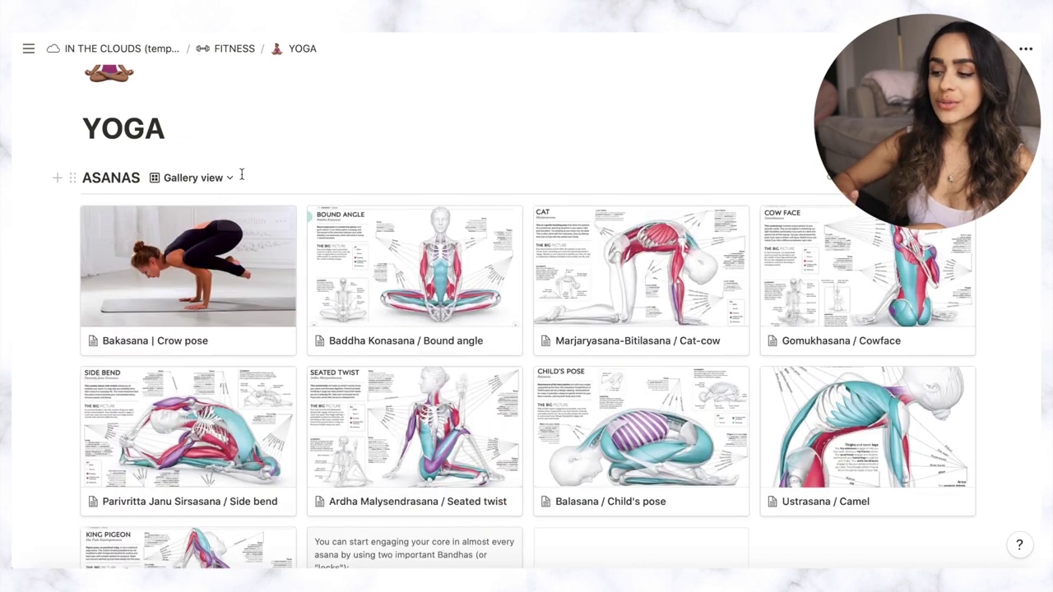
pyautogui.scroll(-1, 234, 180)
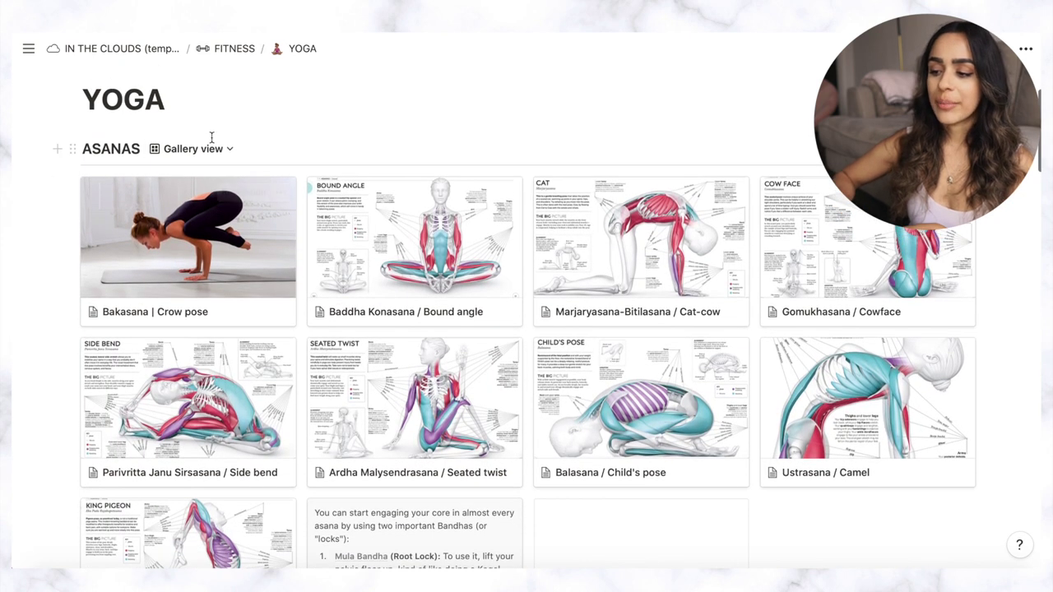
pyautogui.click(210, 150)
pyautogui.click(176, 245)
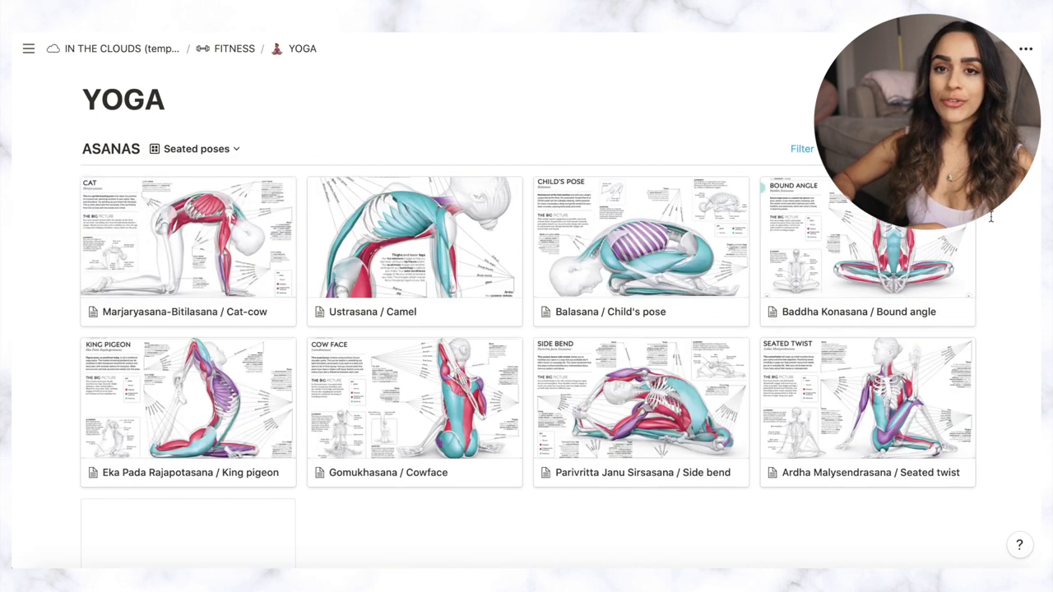
pyautogui.scroll(-10, 991, 217)
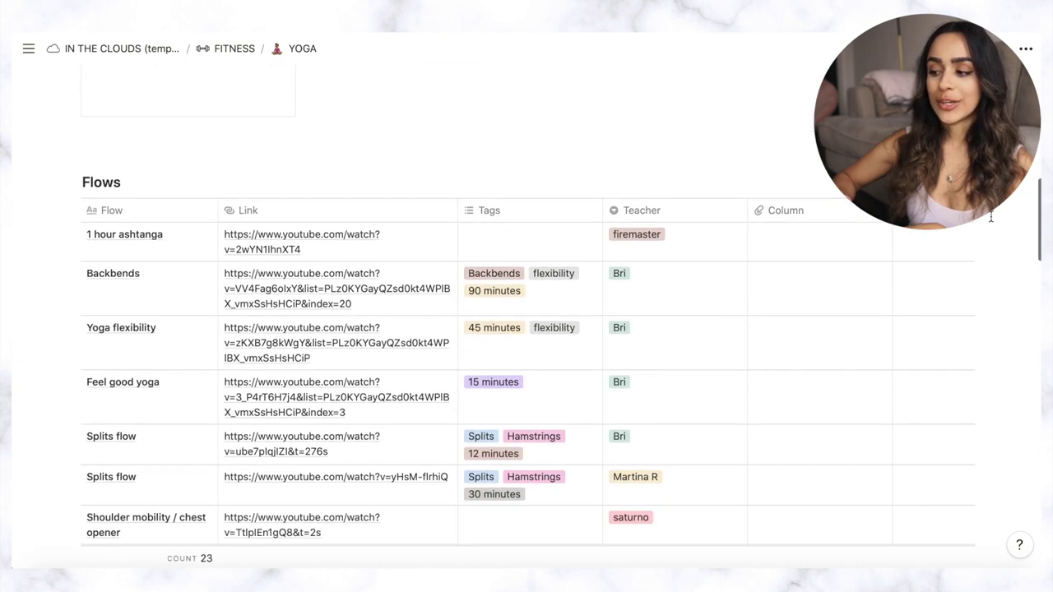
pyautogui.scroll(-1, 991, 216)
pyautogui.scroll(1, 440, 249)
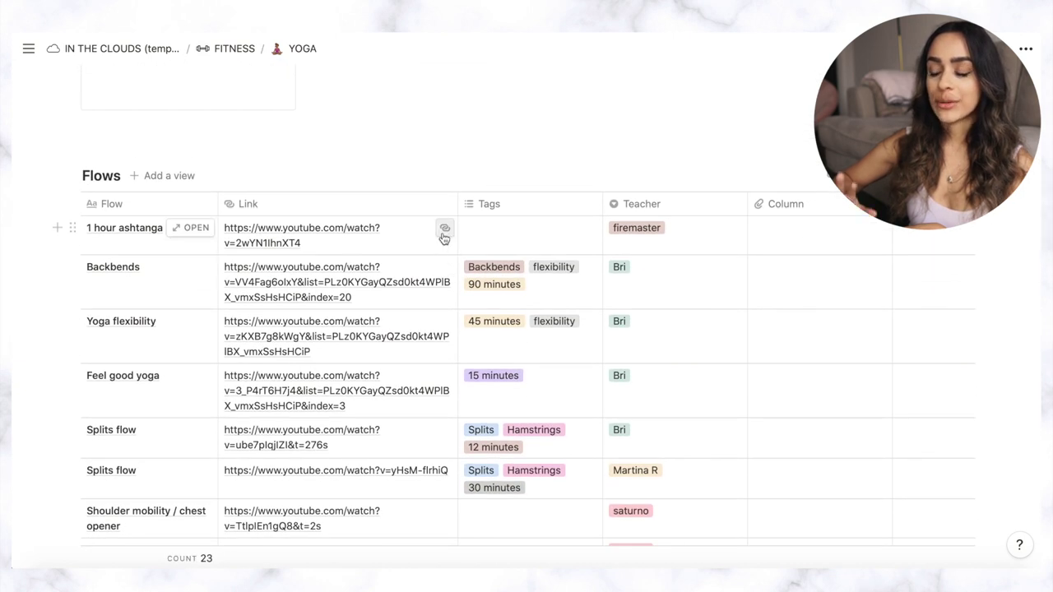
pyautogui.click(443, 238)
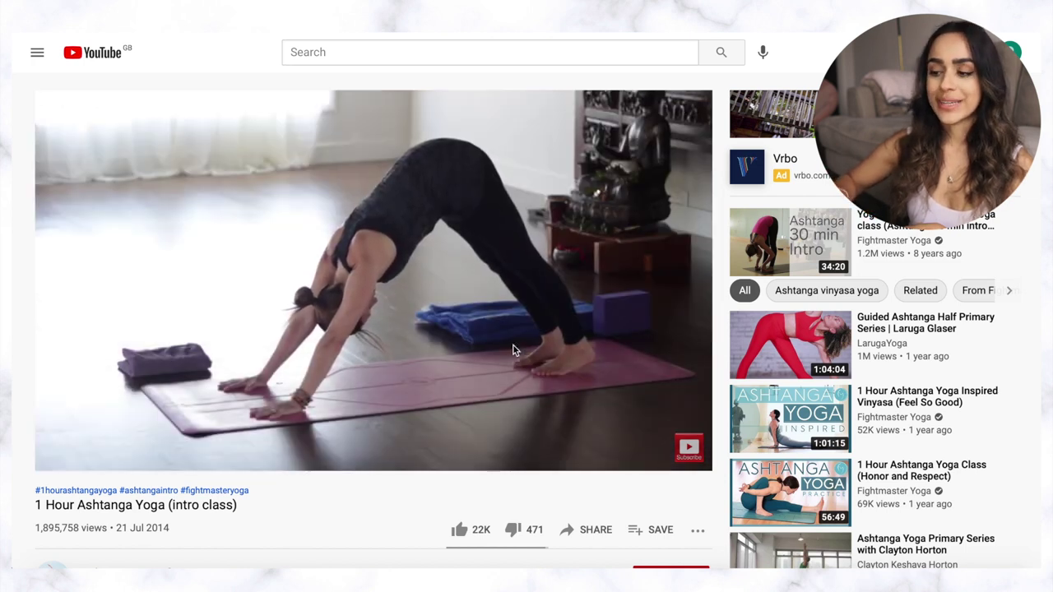
pyautogui.click(513, 350)
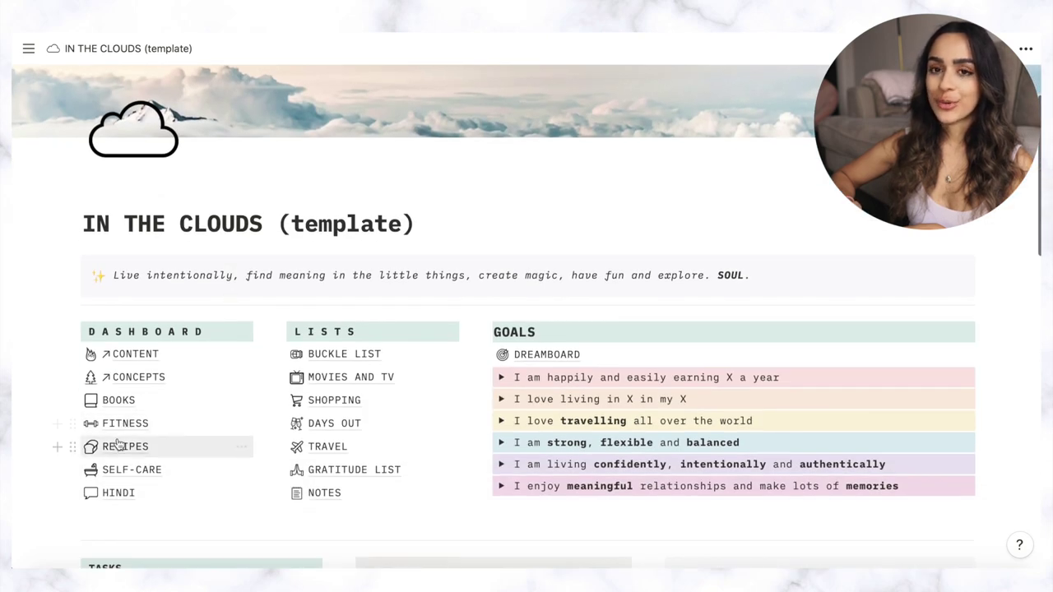
# - Open RECIPES, preview its indian food gallery view, then return the gallery to all recipes
pyautogui.click(117, 444)
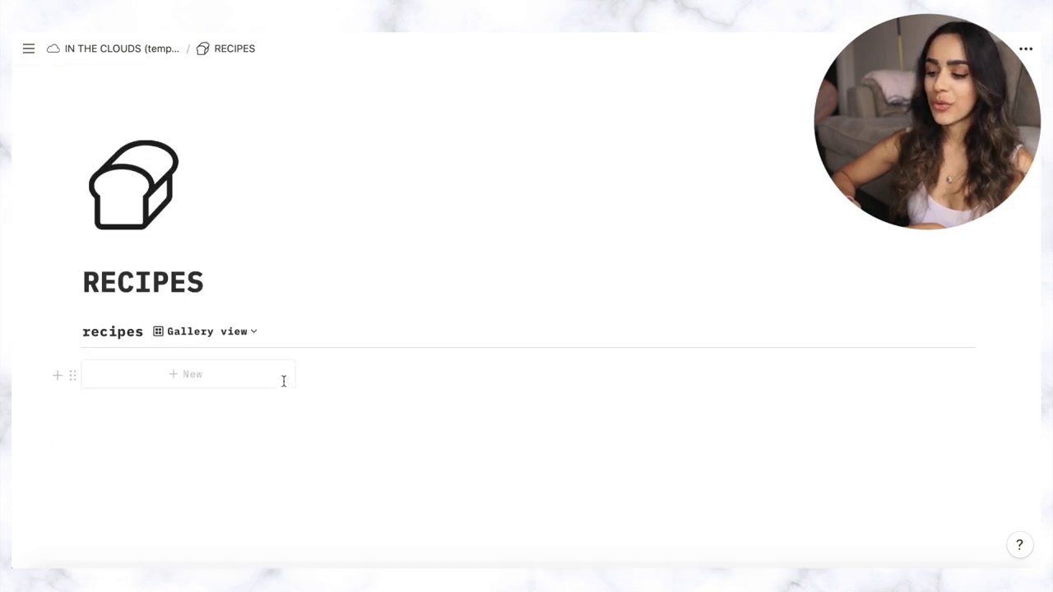
pyautogui.scroll(-5, 301, 310)
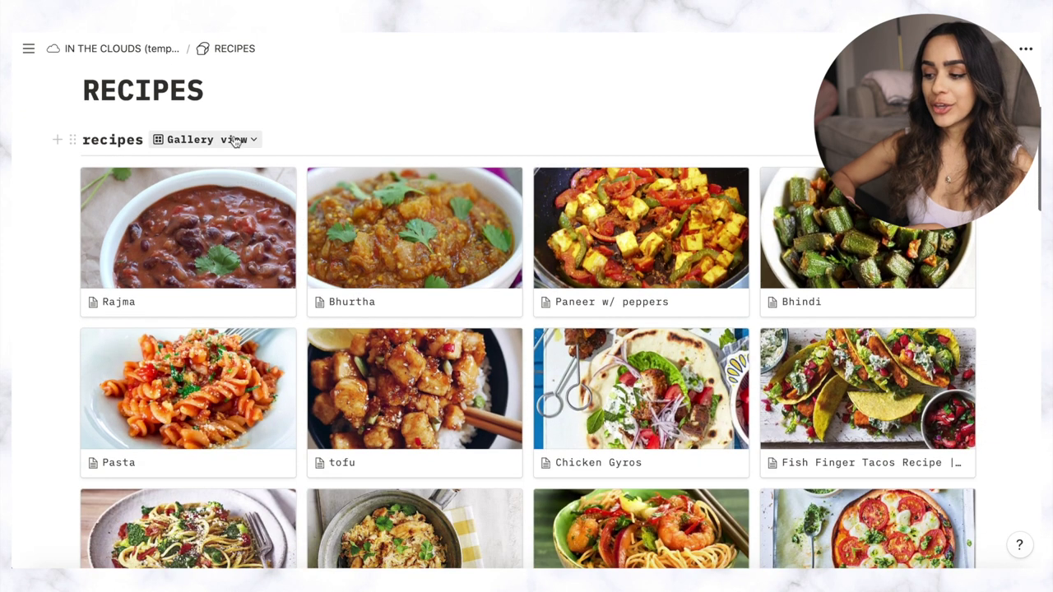
pyautogui.click(235, 142)
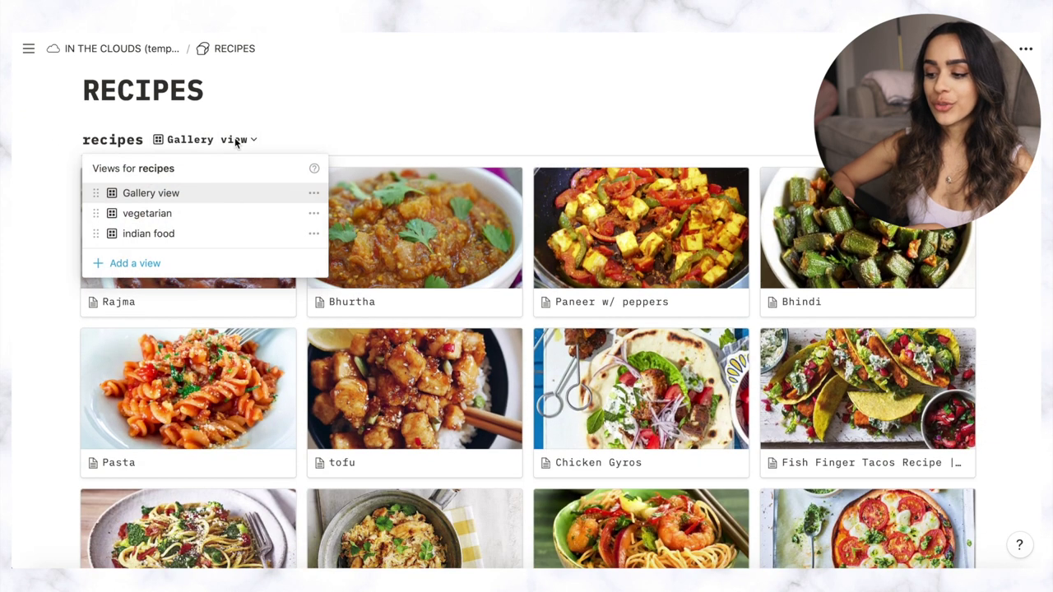
pyautogui.click(193, 235)
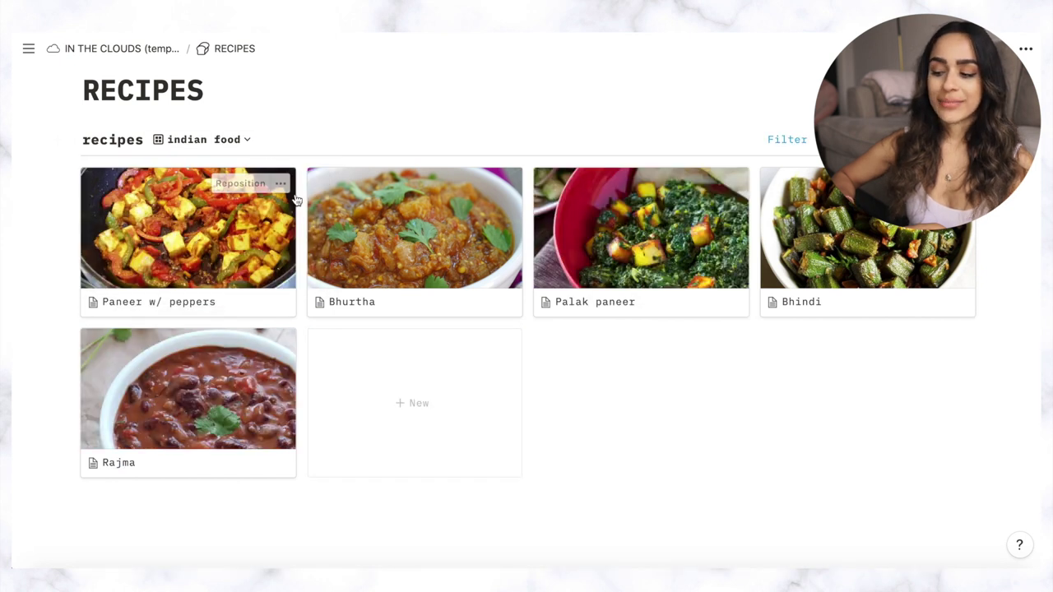
pyautogui.click(235, 141)
pyautogui.click(195, 195)
pyautogui.scroll(-5, 245, 227)
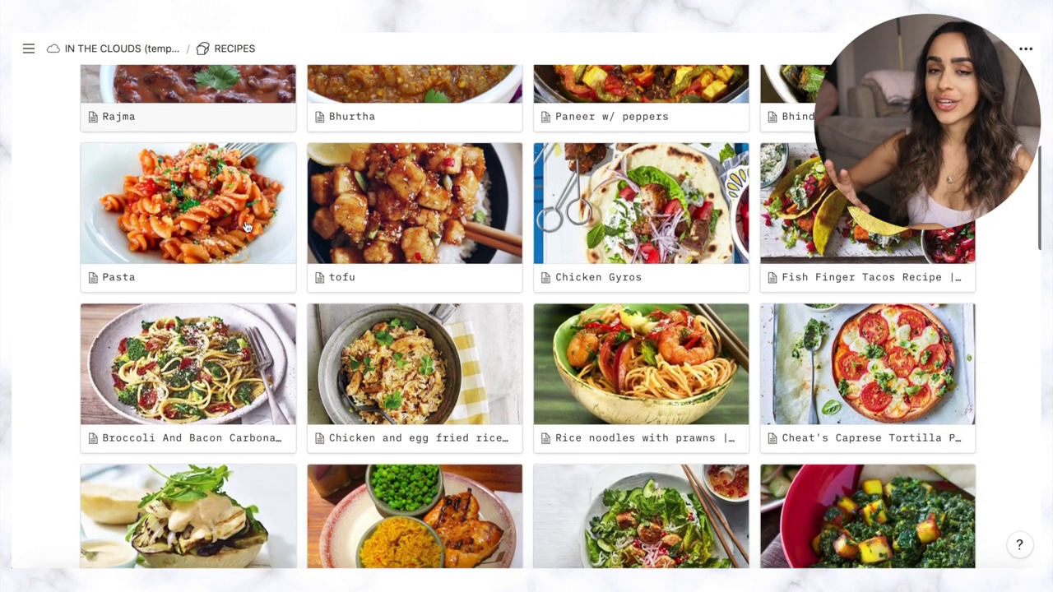
pyautogui.scroll(2, 245, 227)
pyautogui.scroll(2, 245, 226)
# - Return to the IN THE CLOUDS home page and open SELF-CARE
pyautogui.click(157, 48)
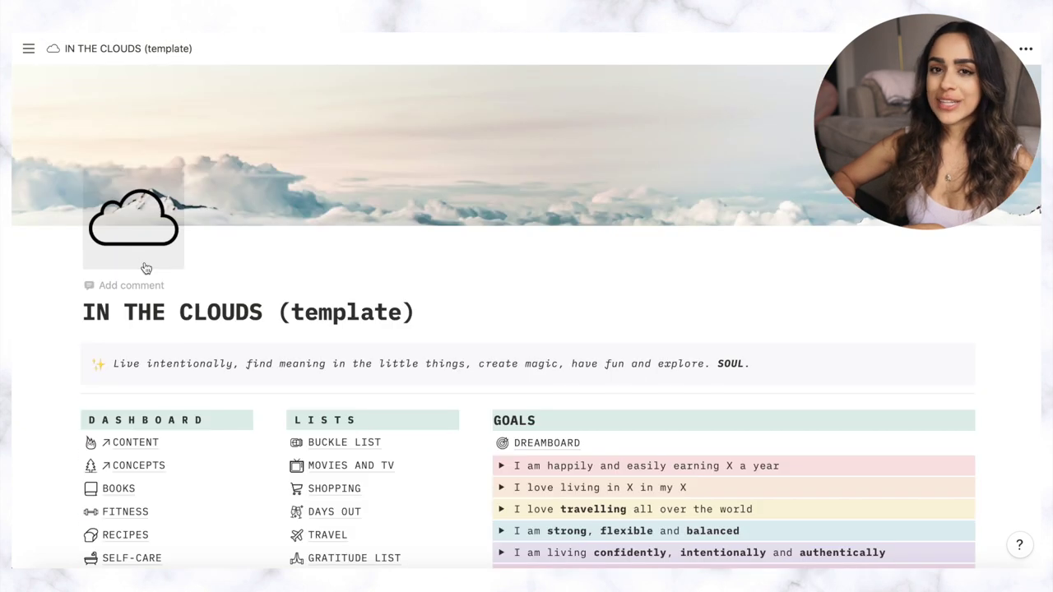
pyautogui.scroll(-3, 145, 395)
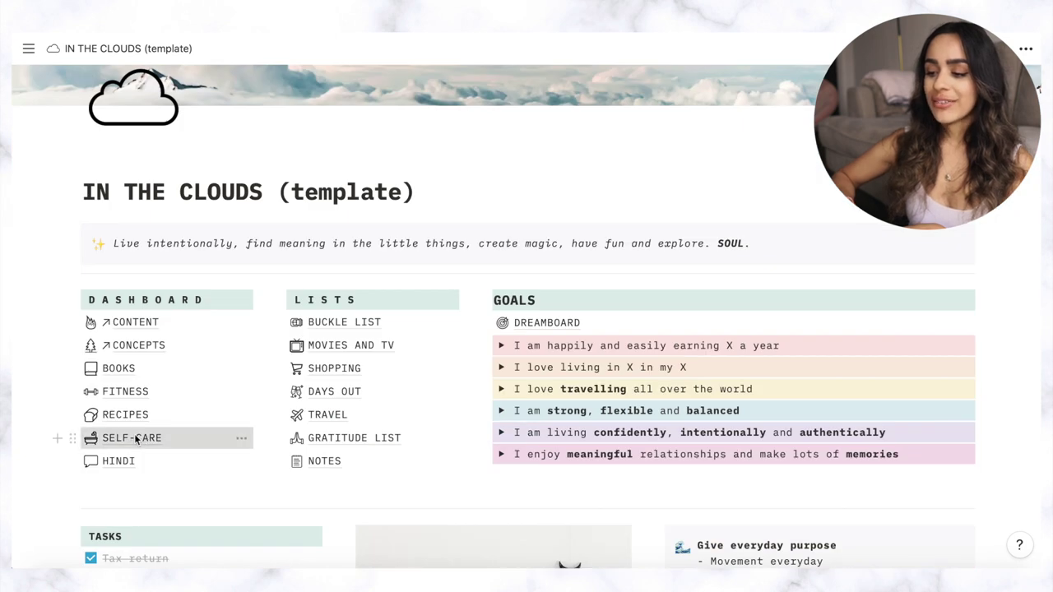
pyautogui.click(135, 439)
# - Browse the CONFIDENCE page's embedded videos, then go back up to SELF-CARE
pyautogui.scroll(-1, 422, 308)
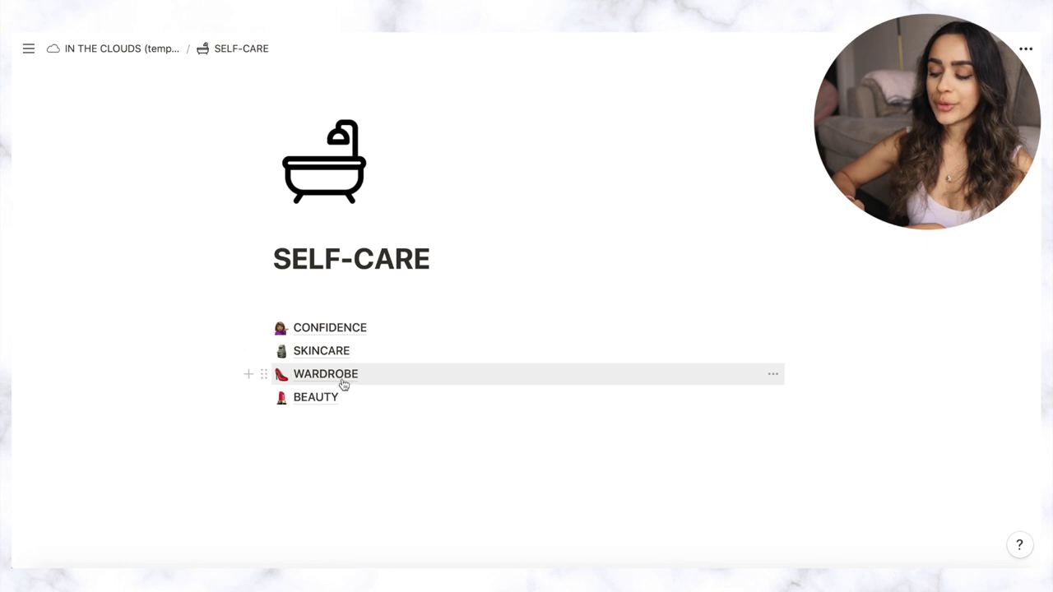
pyautogui.click(341, 333)
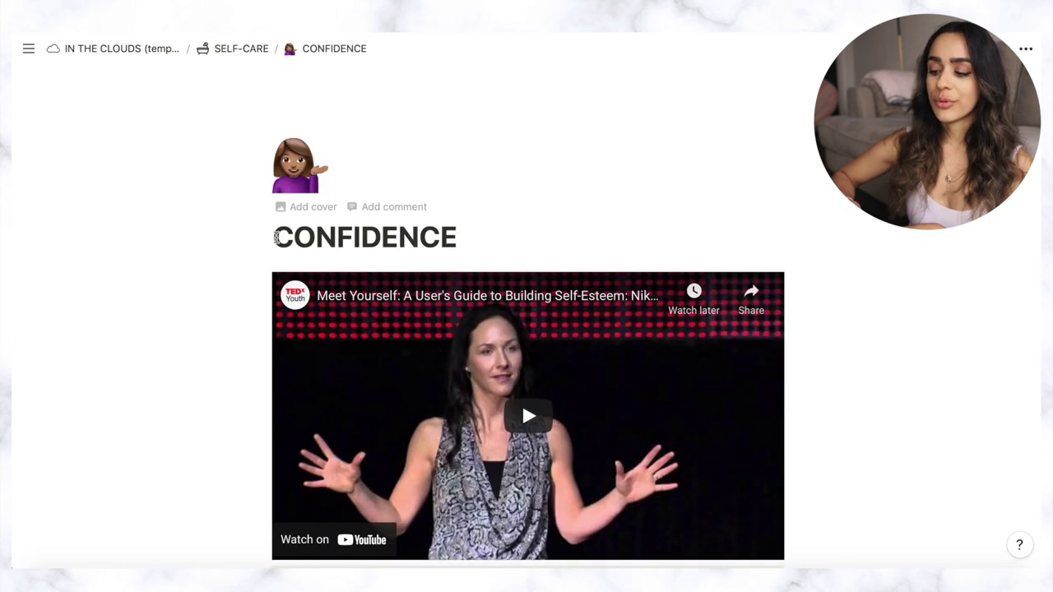
pyautogui.scroll(-1, 275, 236)
pyautogui.scroll(-2, 276, 237)
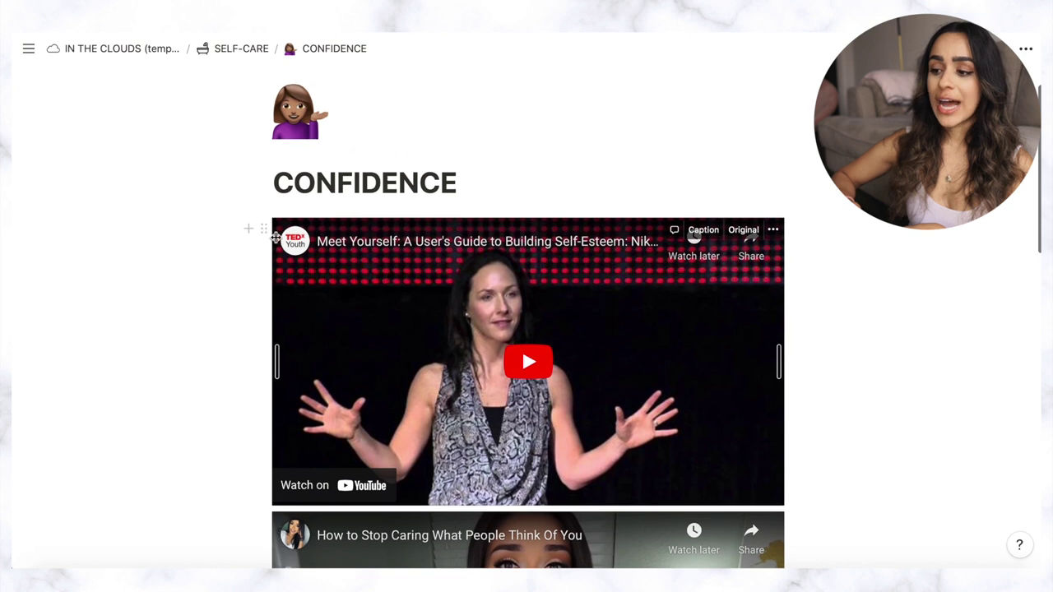
pyautogui.click(227, 51)
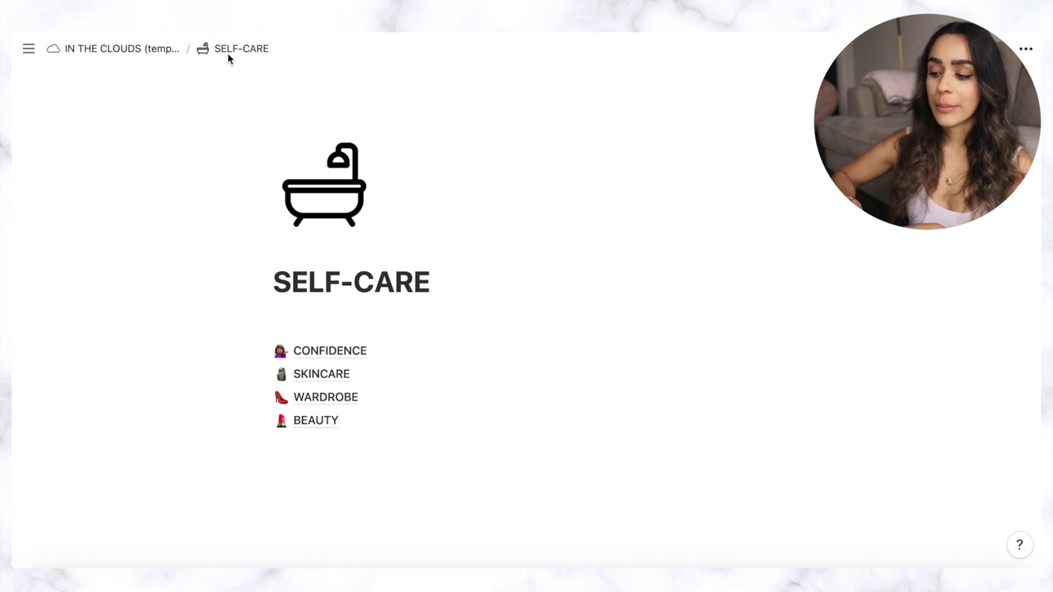
# - Open the WARDROBE outfit gallery and scroll through its images from IMG_7616 downward
pyautogui.click(320, 401)
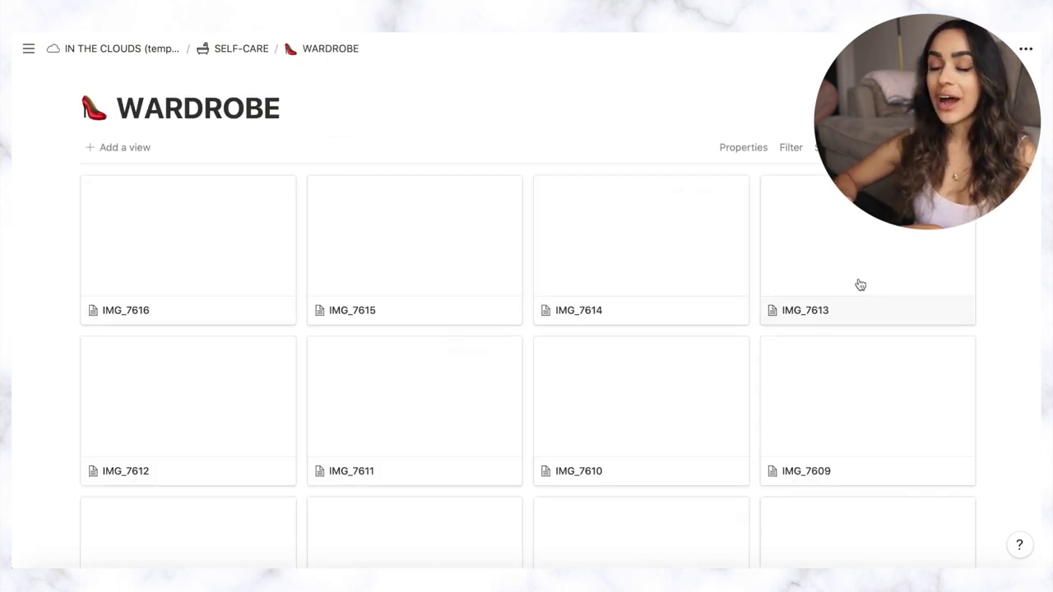
pyautogui.scroll(-4, 995, 283)
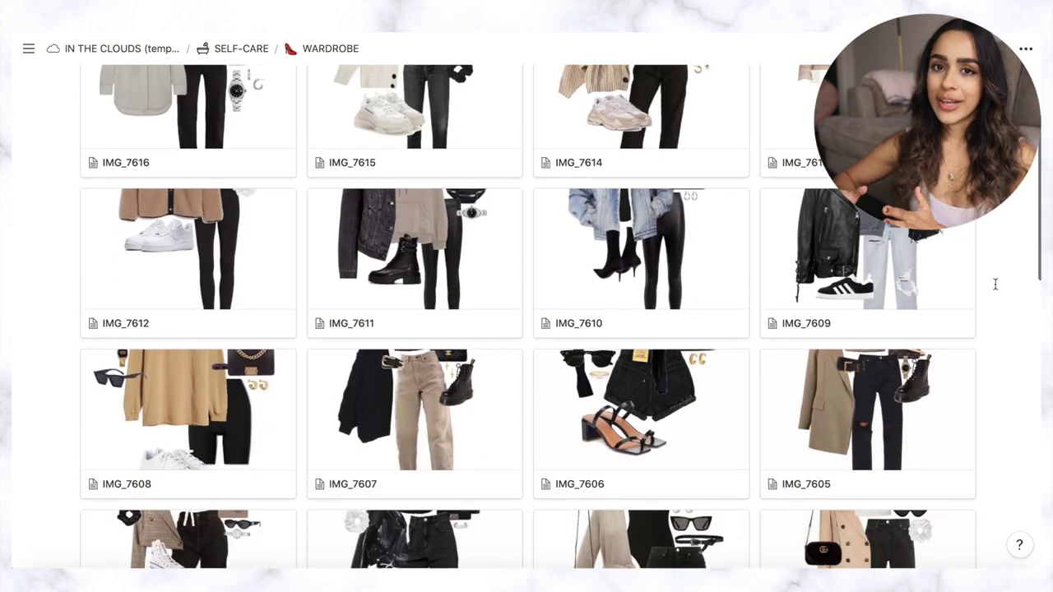
pyautogui.scroll(-10, 995, 284)
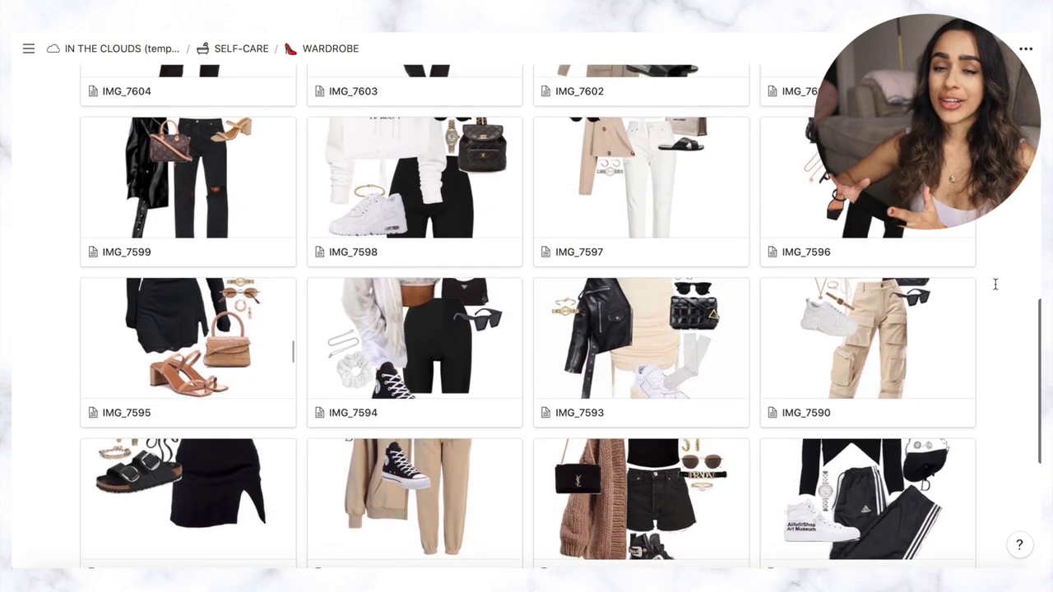
pyautogui.scroll(15, 995, 284)
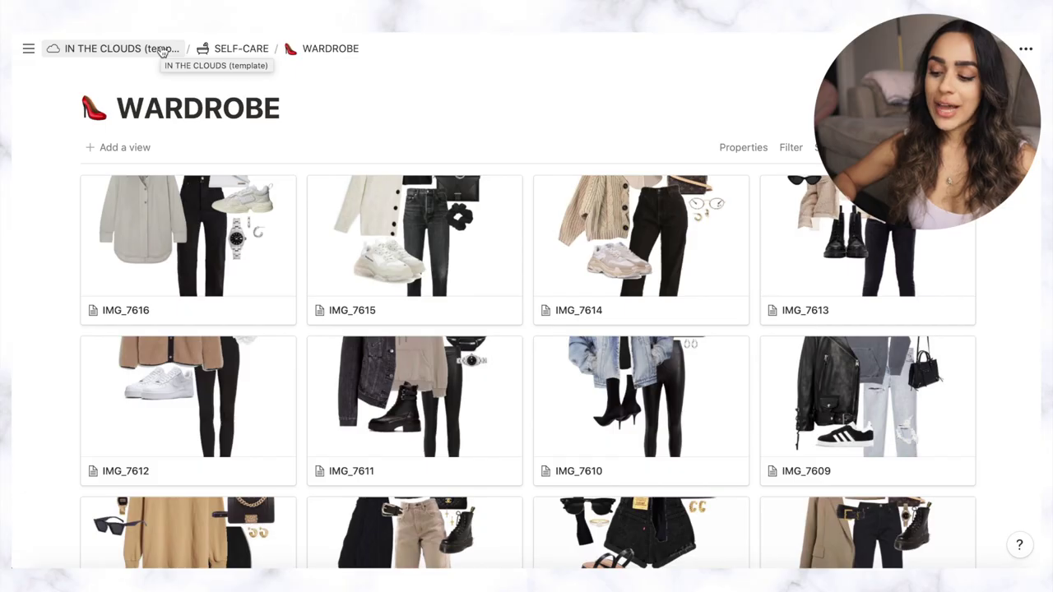
# - Return to the IN THE CLOUDS dashboard and open the HINDI page
pyautogui.click(162, 49)
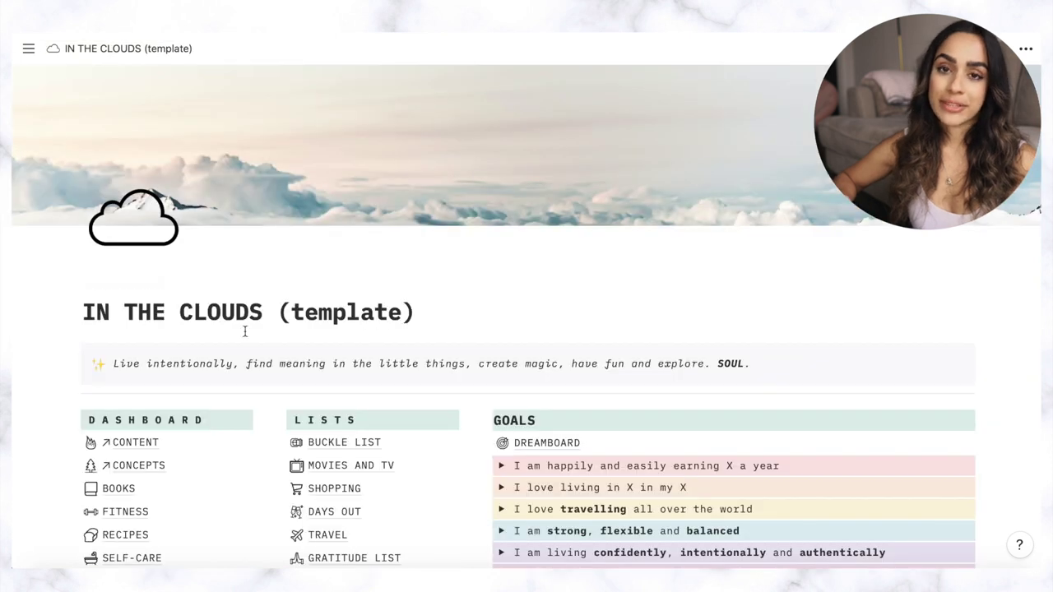
pyautogui.scroll(-3, 209, 389)
pyautogui.click(111, 468)
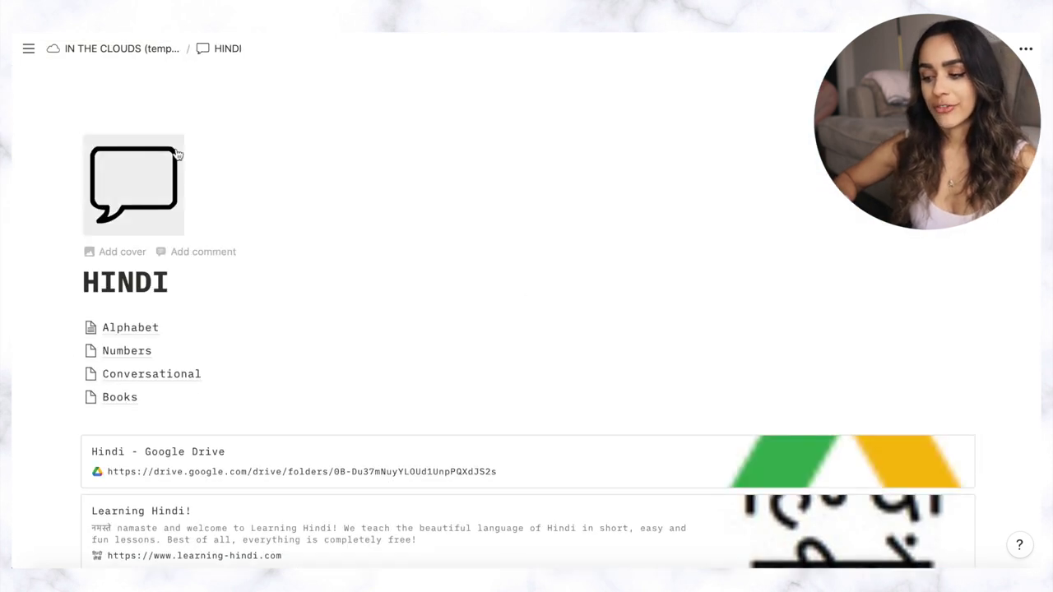
# - Go back to the dashboard and scroll down to its LISTS and six goals
pyautogui.click(142, 50)
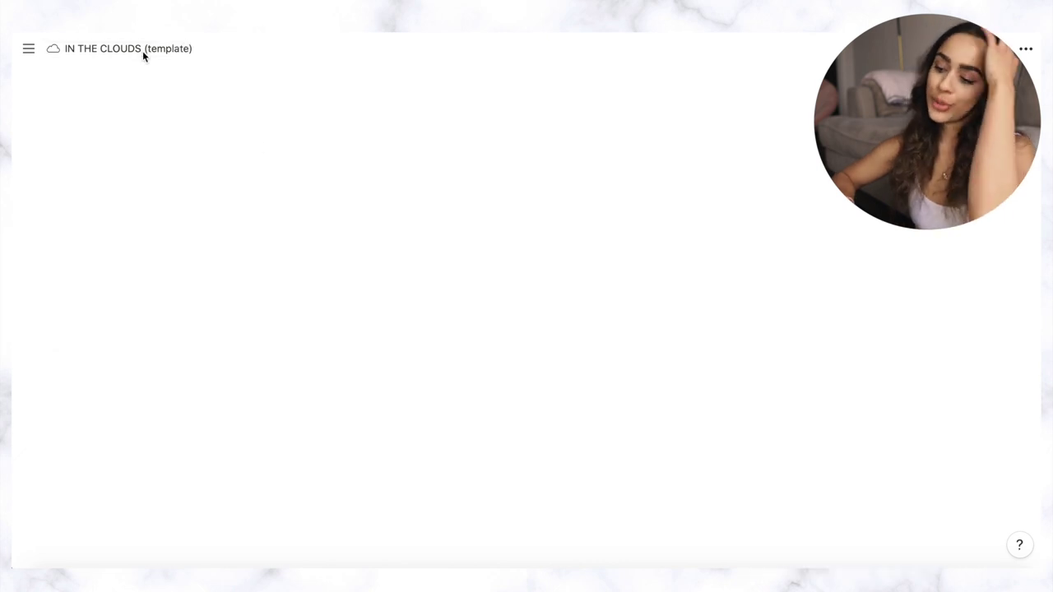
pyautogui.scroll(-2, 382, 357)
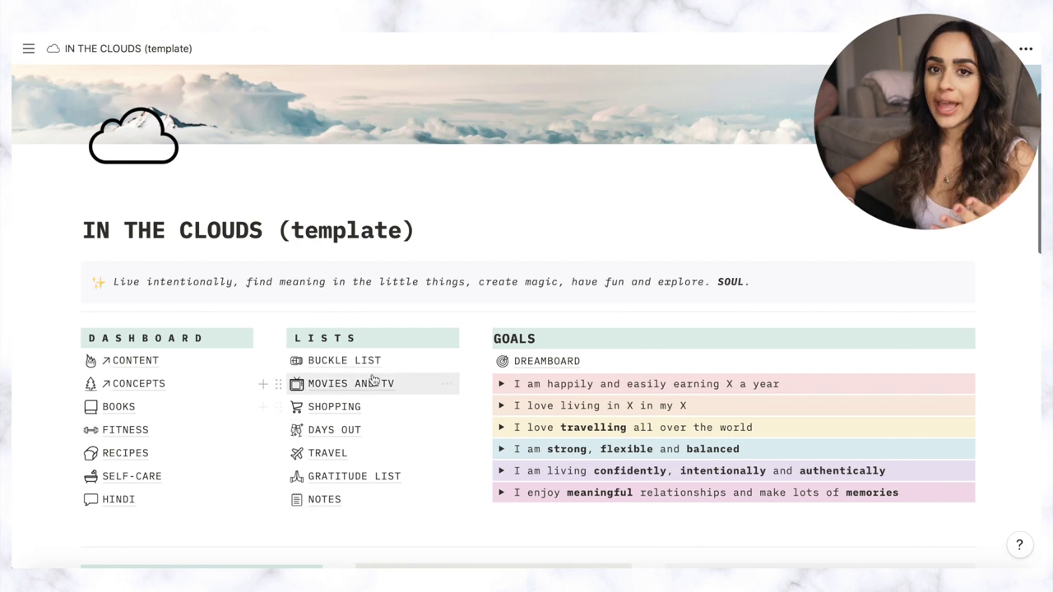
pyautogui.scroll(-2, 355, 508)
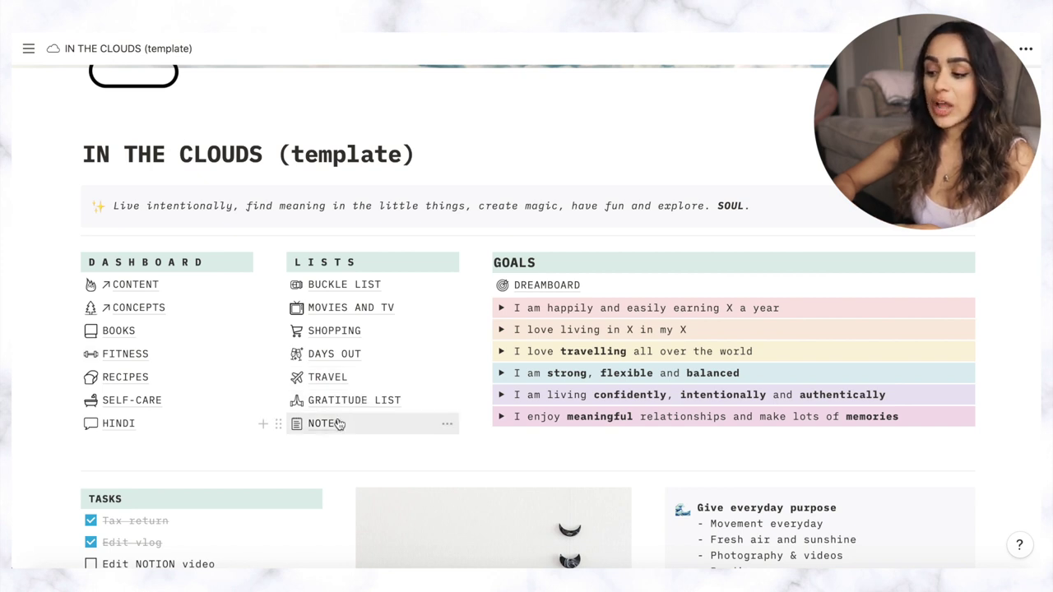
pyautogui.scroll(2, 339, 424)
pyautogui.scroll(-1, 573, 333)
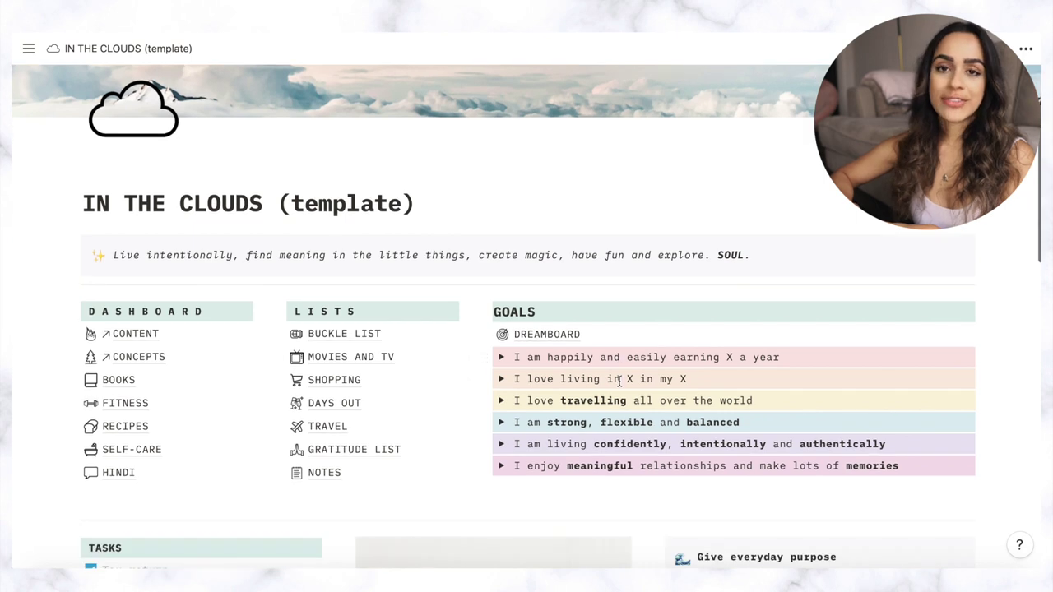
pyautogui.click(565, 335)
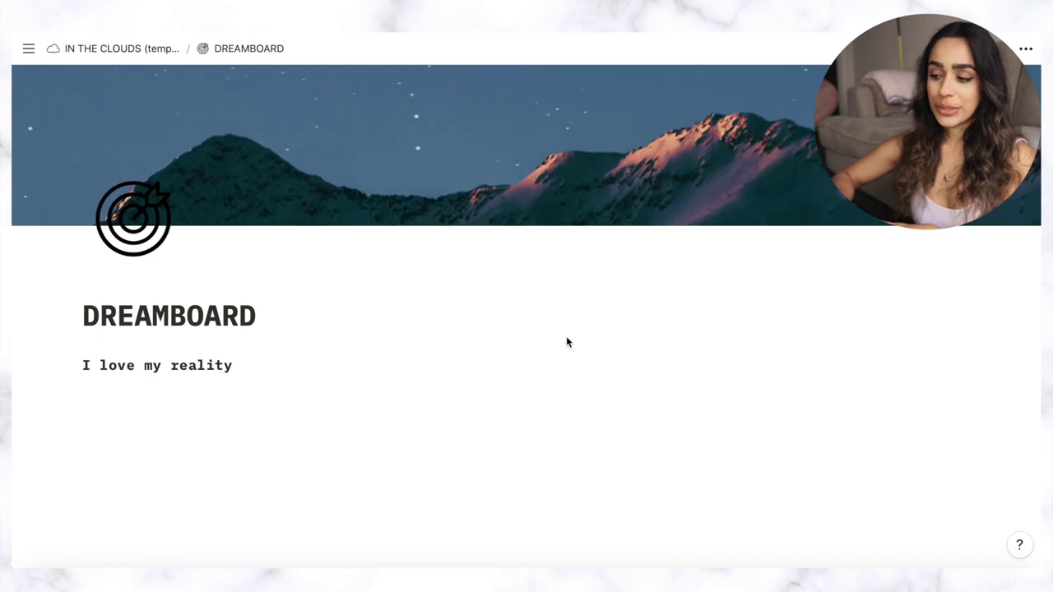
pyautogui.scroll(-5, 566, 337)
pyautogui.scroll(-1, 567, 343)
pyautogui.scroll(-3, 930, 305)
pyautogui.scroll(-8, 933, 306)
pyautogui.scroll(4, 932, 307)
pyautogui.scroll(10, 932, 306)
pyautogui.scroll(-2, 933, 307)
pyautogui.scroll(1, 932, 306)
pyautogui.scroll(-1, 932, 307)
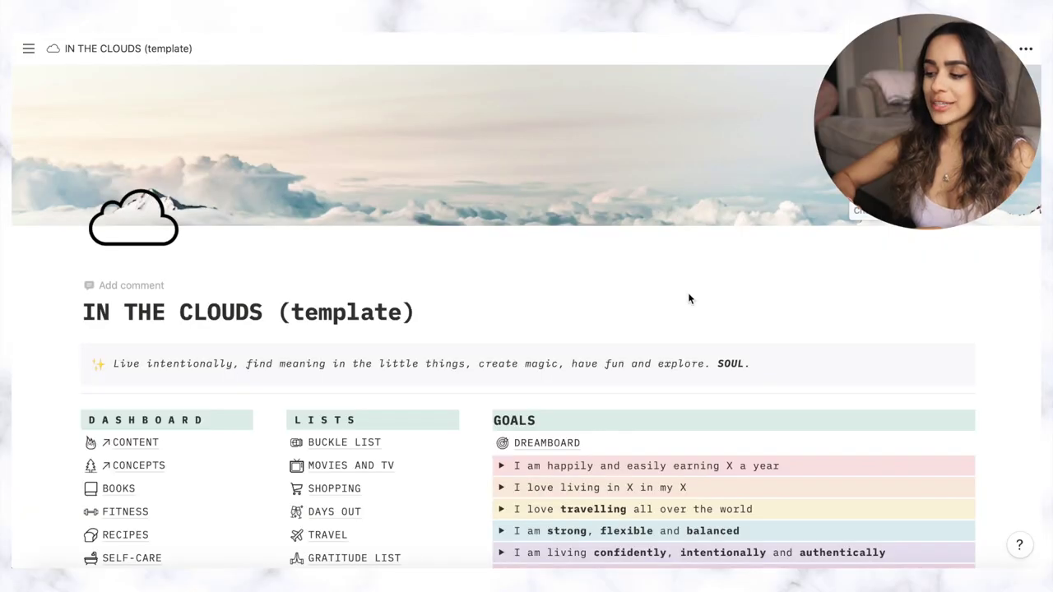
# - Expand and collapse the 'I am living confidently' goal, then tick the Edit NOTION video task
pyautogui.scroll(-3, 689, 296)
pyautogui.scroll(-1, 689, 292)
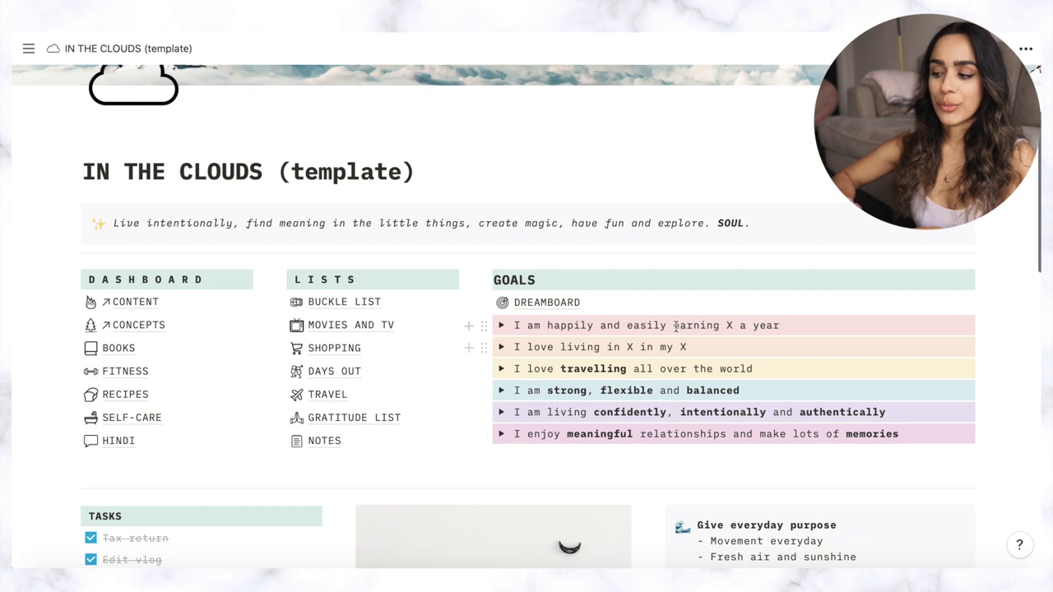
pyautogui.click(501, 412)
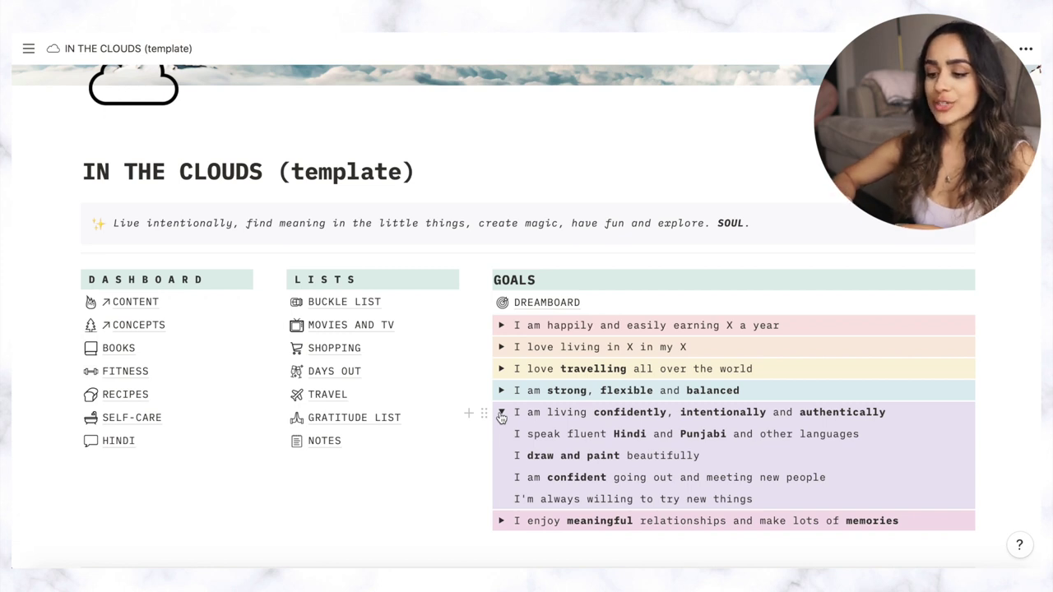
pyautogui.click(501, 414)
pyautogui.scroll(-5, 516, 374)
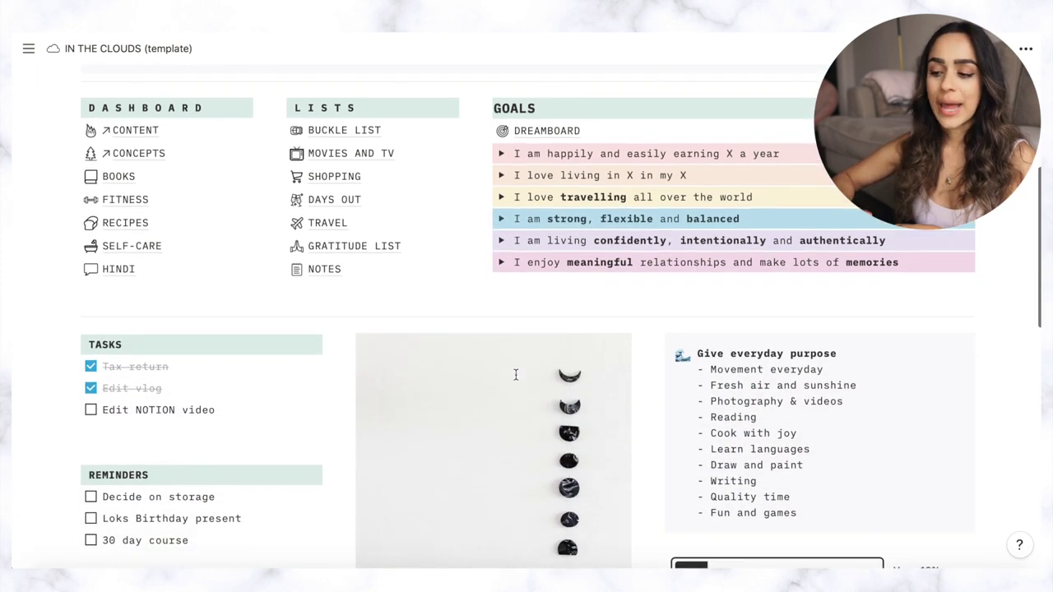
pyautogui.scroll(-1, 515, 375)
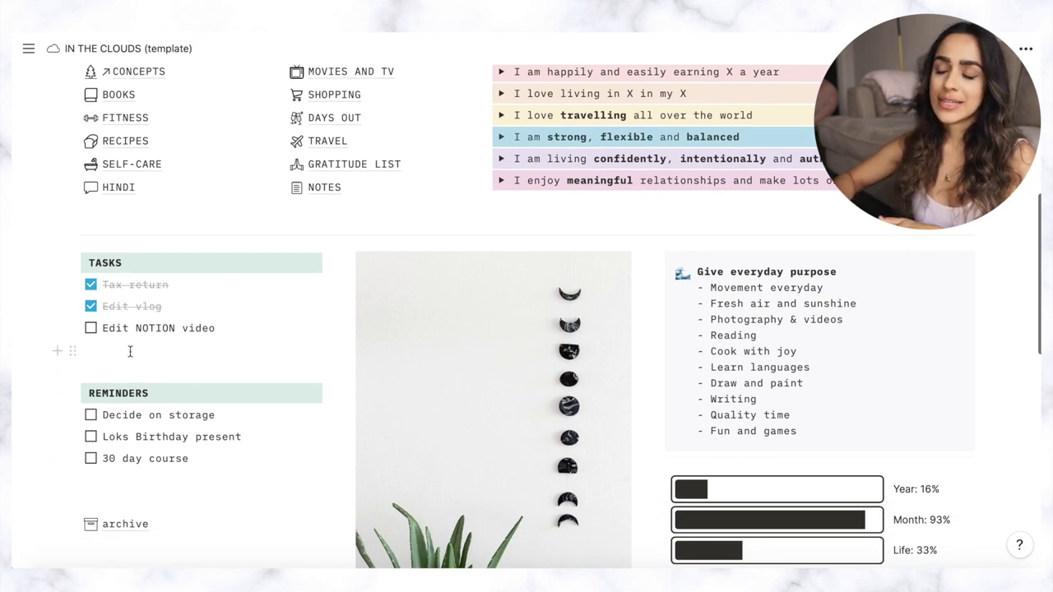
pyautogui.click(91, 327)
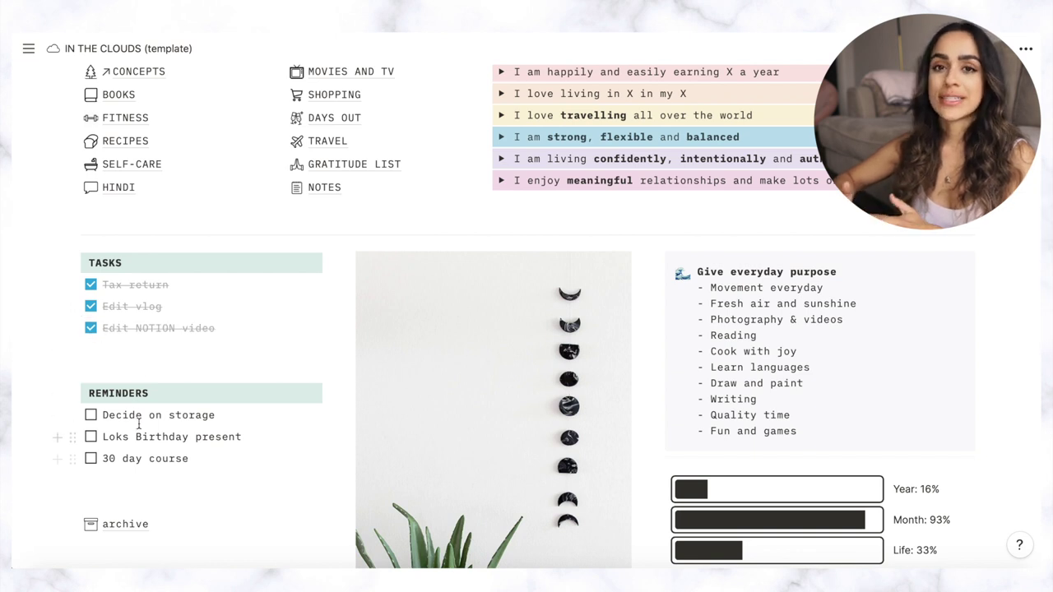
pyautogui.scroll(-1, 142, 457)
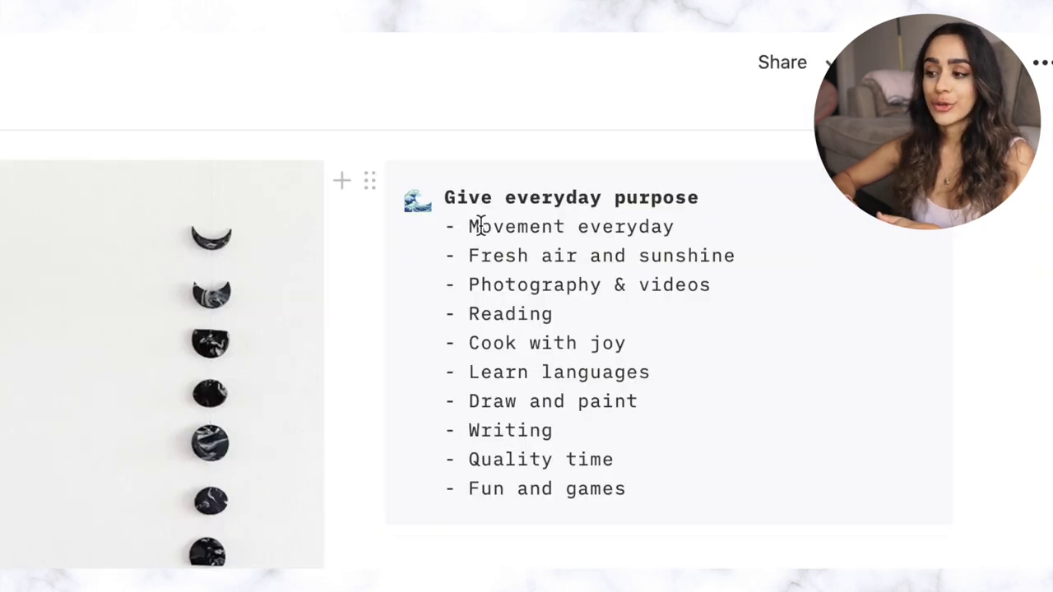
pyautogui.moveTo(469, 226); pyautogui.dragTo(631, 490)
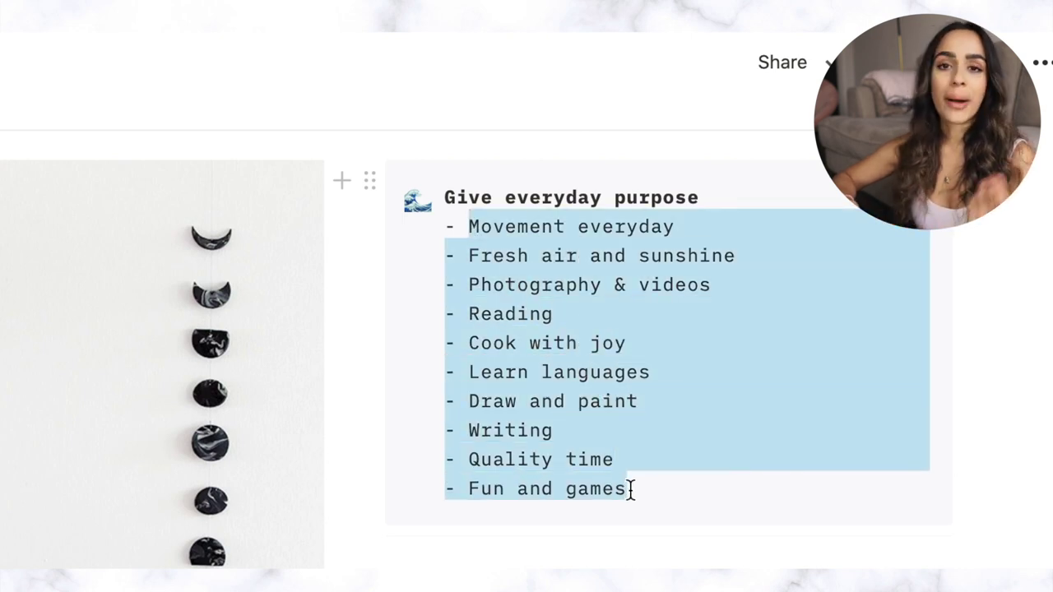
pyautogui.click(712, 451)
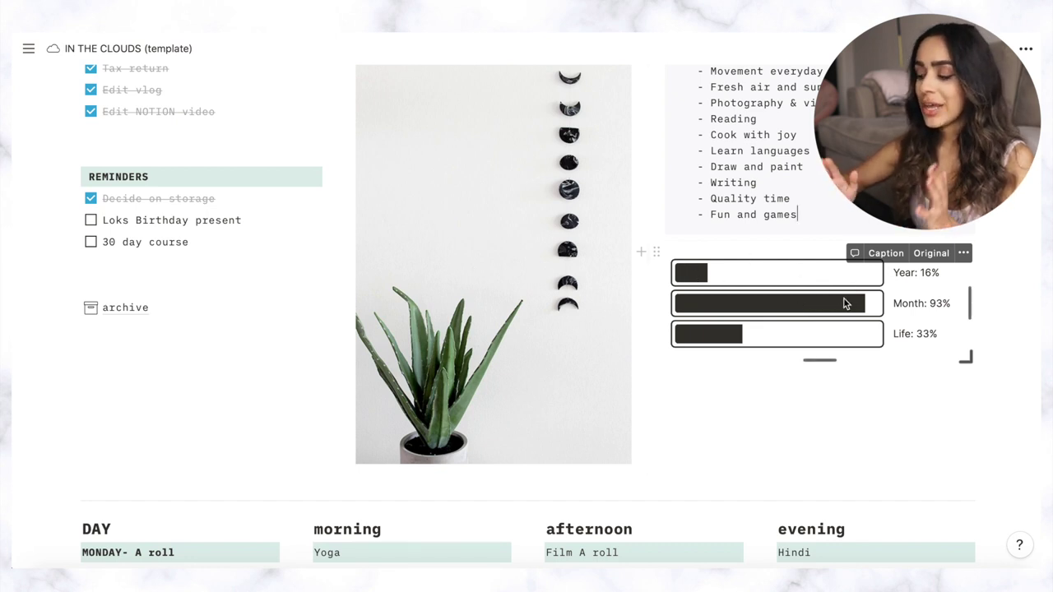
# - Add an empty line below the progress bars and scroll to the MONDAY–SUNDAY schedule table
pyautogui.click(884, 437)
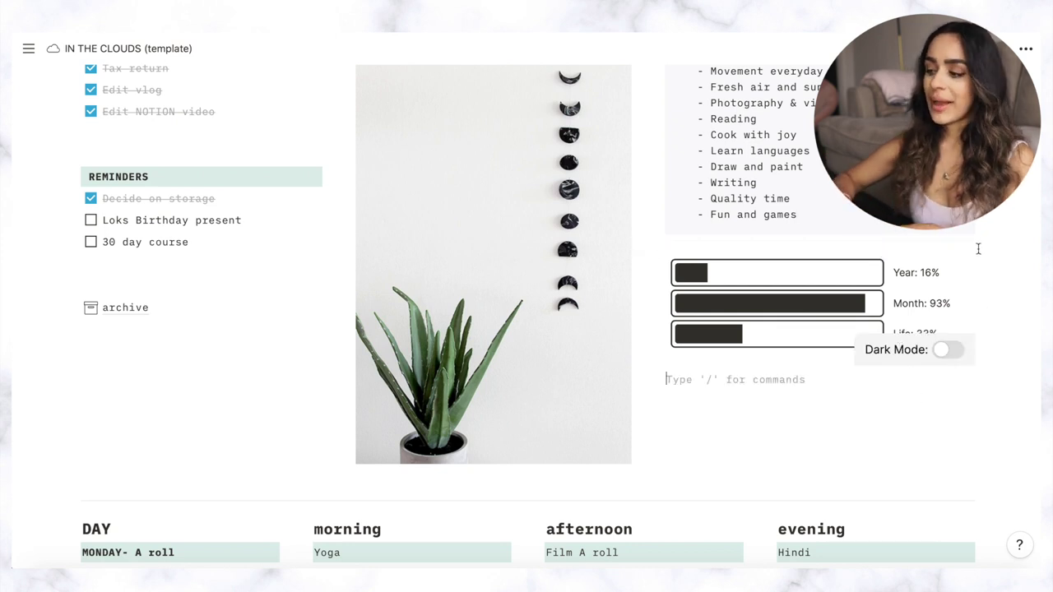
pyautogui.scroll(-2, 978, 249)
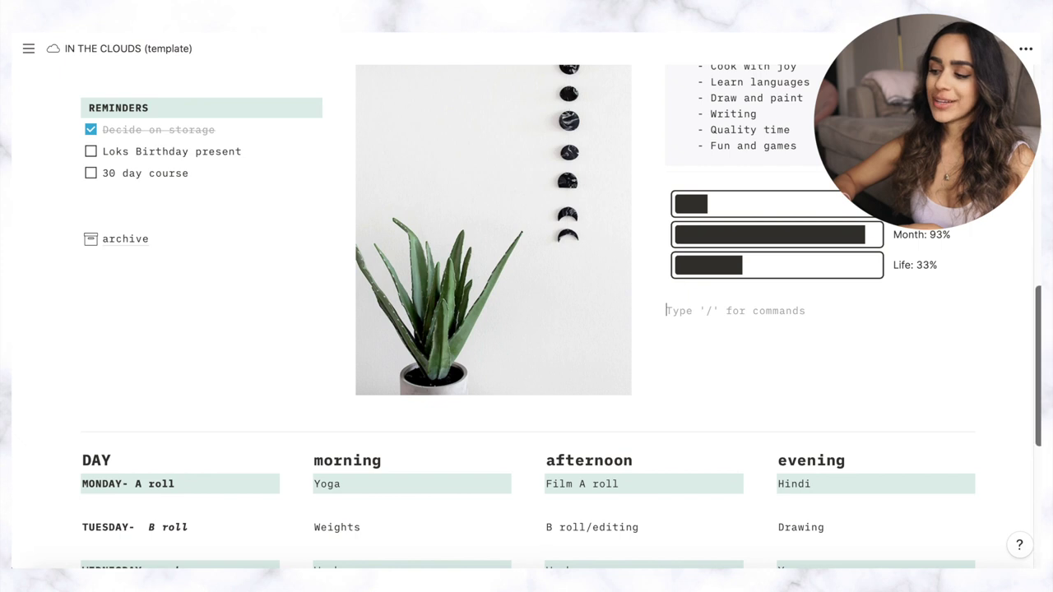
pyautogui.scroll(2, 998, 274)
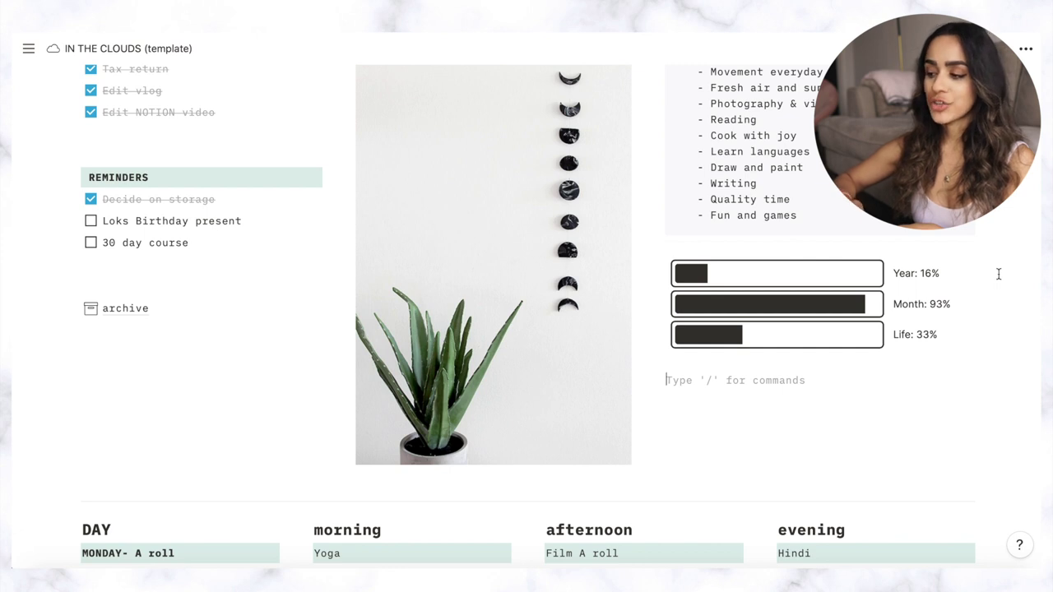
pyautogui.scroll(-4, 998, 274)
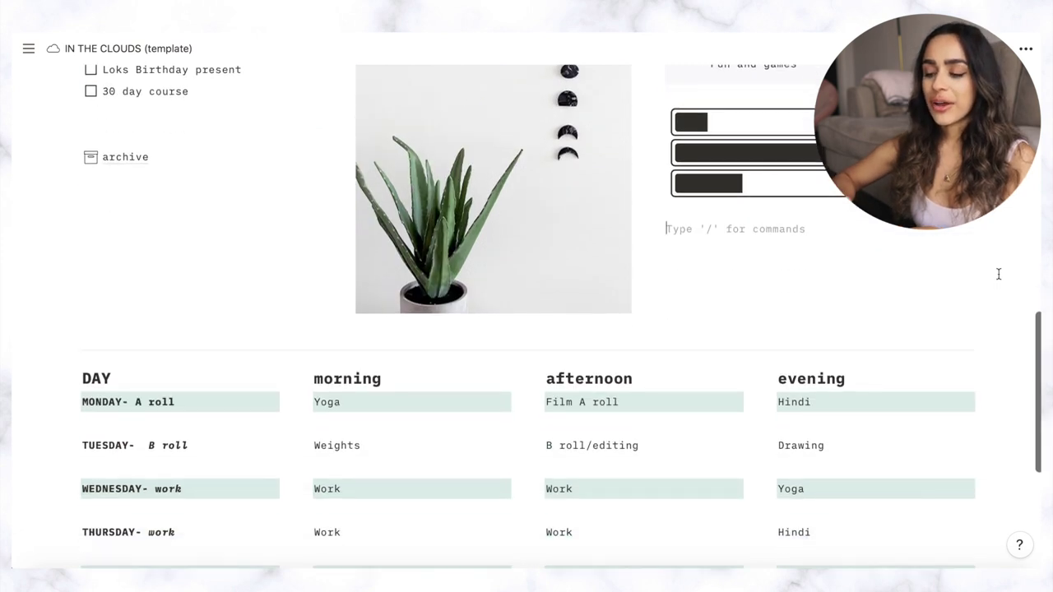
pyautogui.scroll(-1, 999, 274)
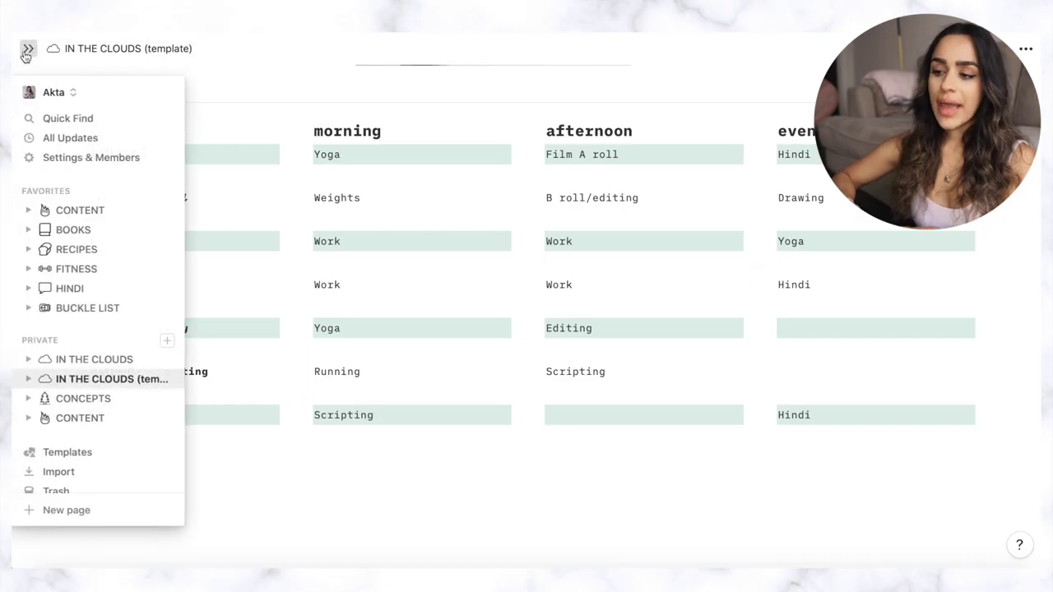
# - Go to the CONTENT page from the sidebar, then collapse the sidebar to widen it
pyautogui.click(28, 47)
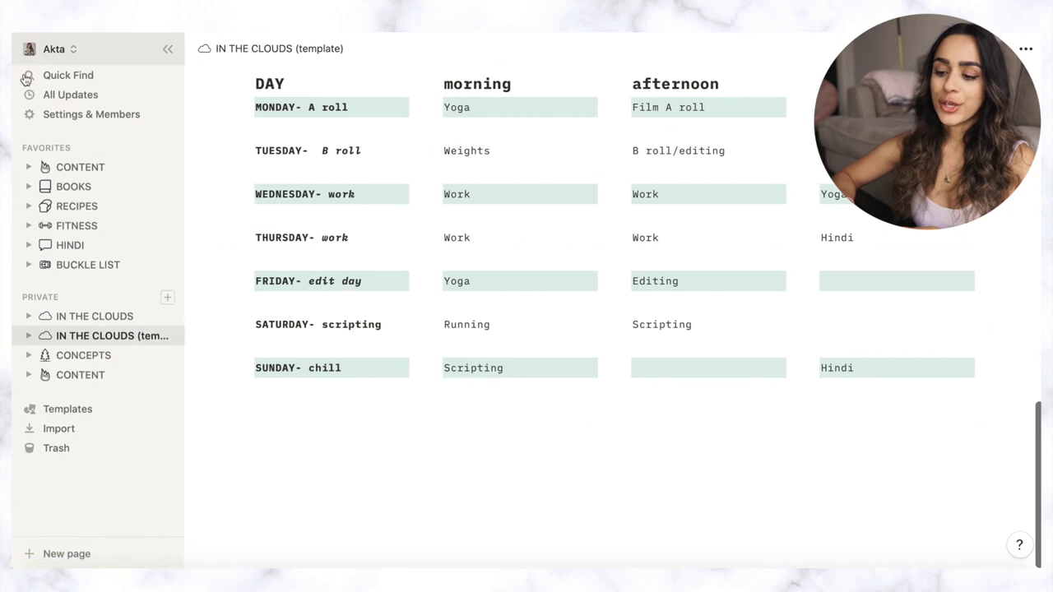
pyautogui.click(89, 375)
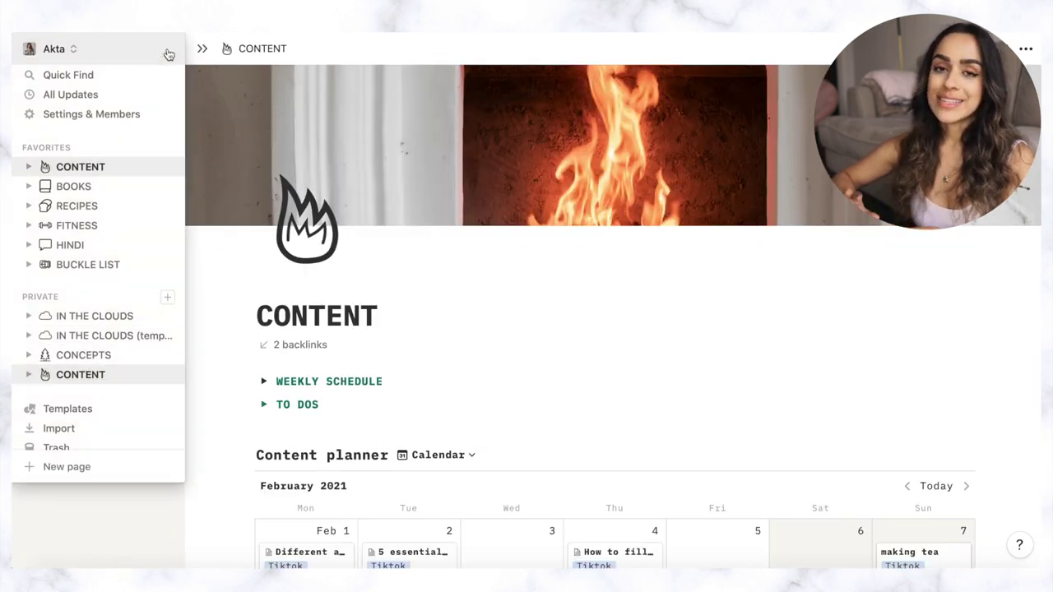
pyautogui.click(168, 48)
pyautogui.scroll(-3, 639, 252)
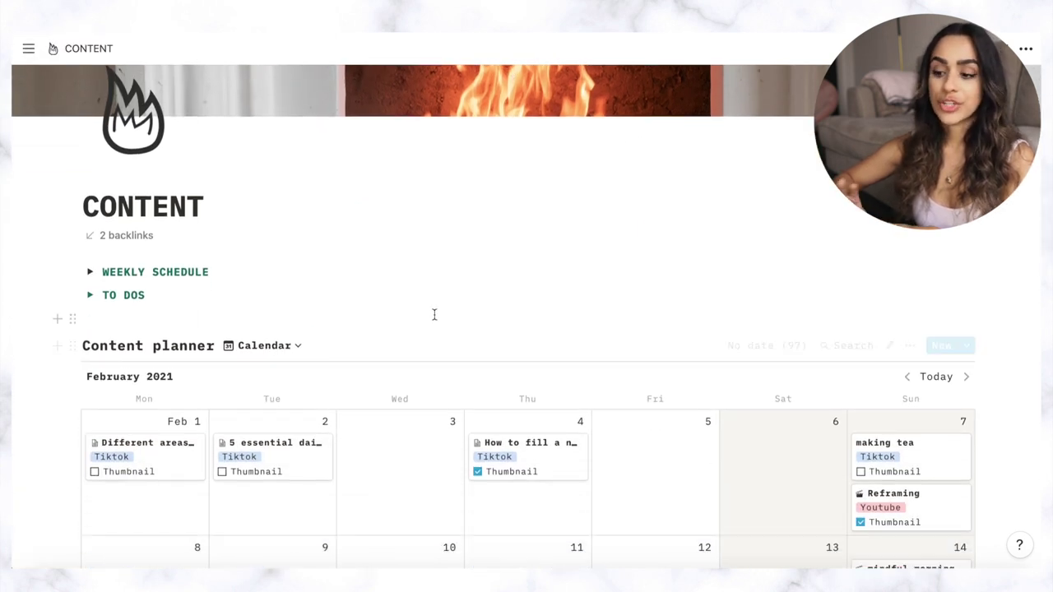
pyautogui.scroll(-6, 676, 245)
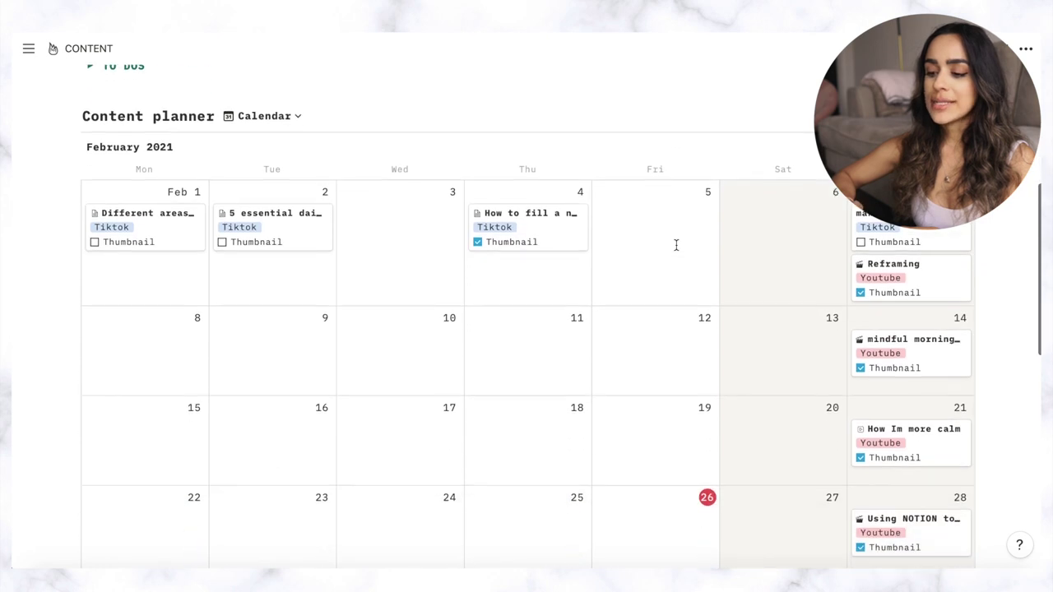
pyautogui.scroll(2, 676, 246)
pyautogui.scroll(3, 676, 245)
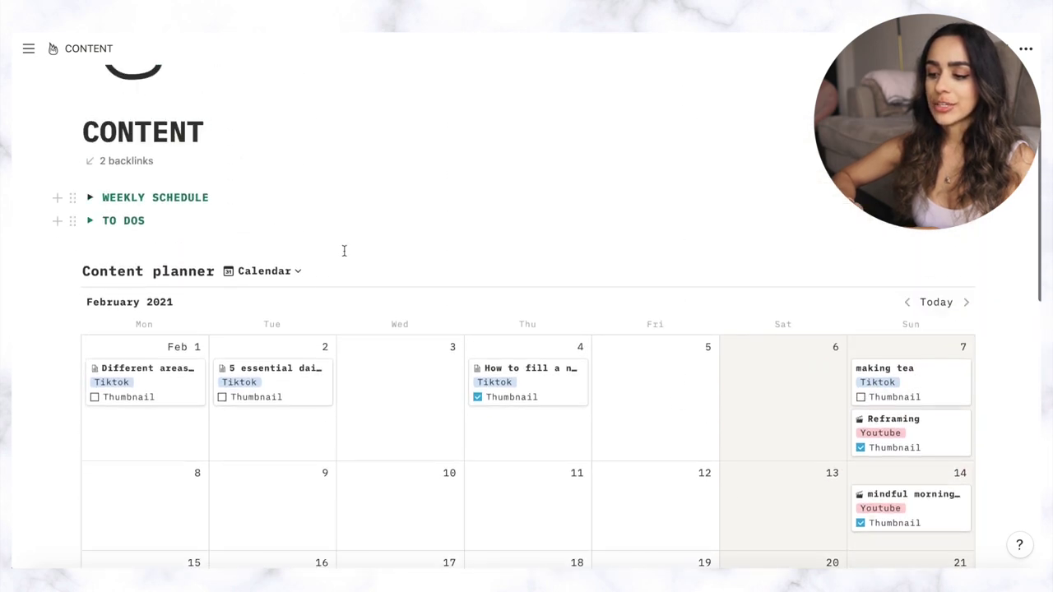
# - Switch the Content planner to Table overview and check the first video's status, keeping PUBLISHED
pyautogui.click(265, 270)
pyautogui.click(221, 427)
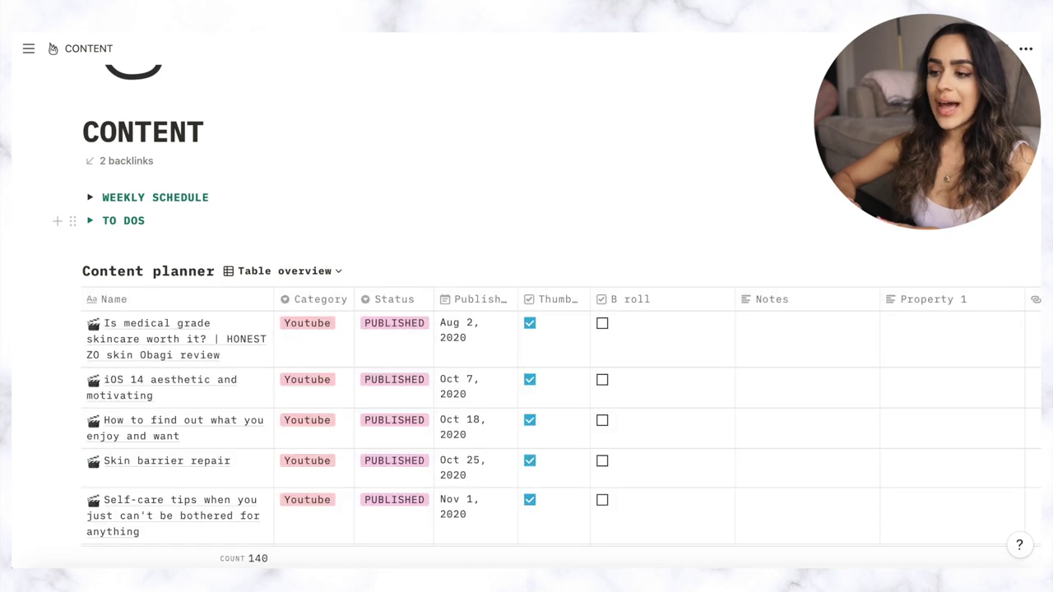
pyautogui.scroll(-2, 917, 228)
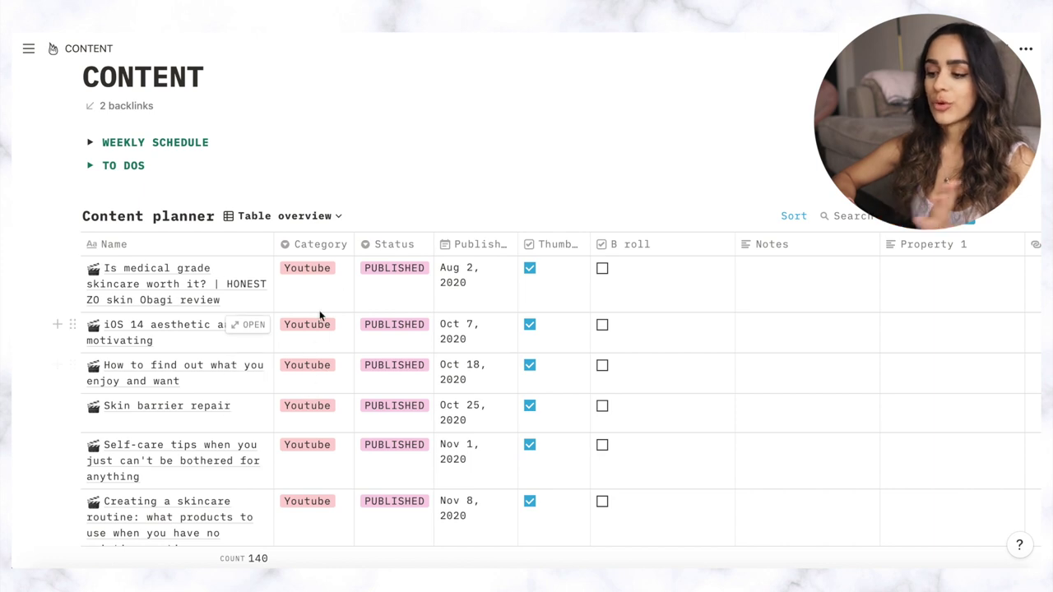
pyautogui.click(402, 283)
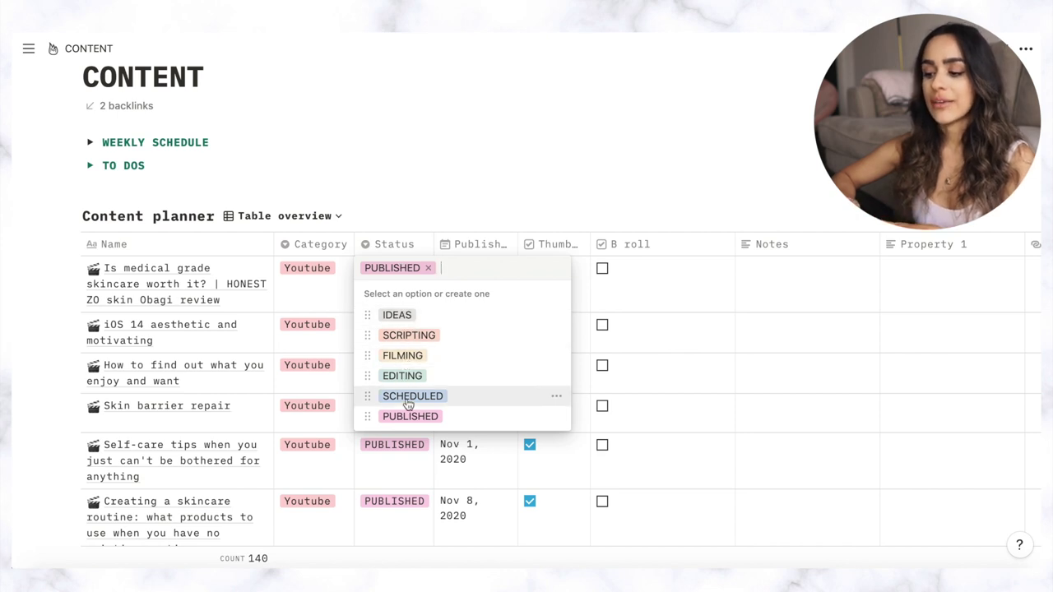
pyautogui.click(503, 181)
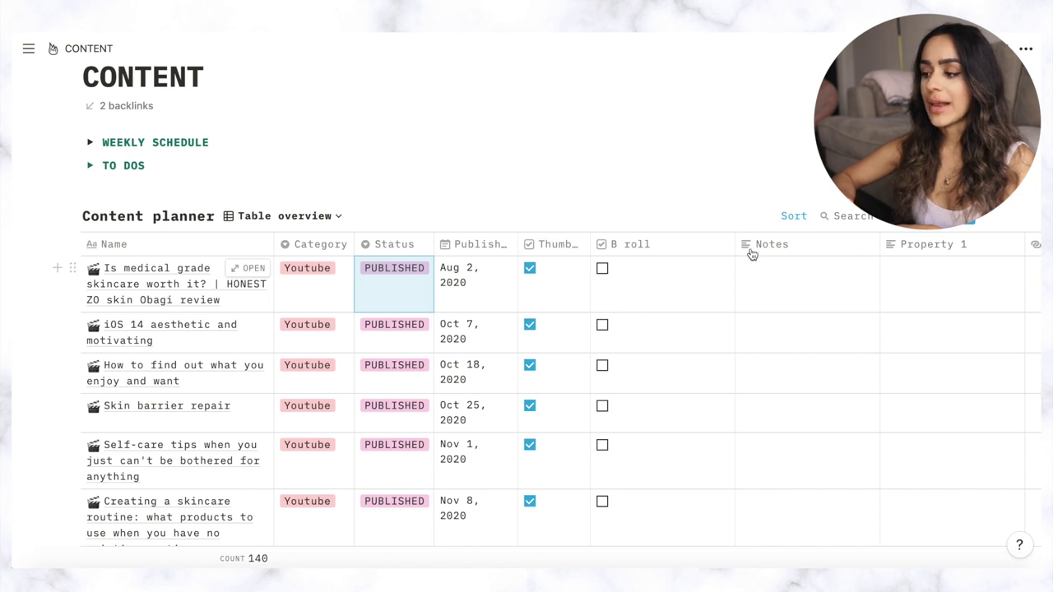
# - Switch the Content planner back to the February 2021 Calendar view
pyautogui.click(339, 215)
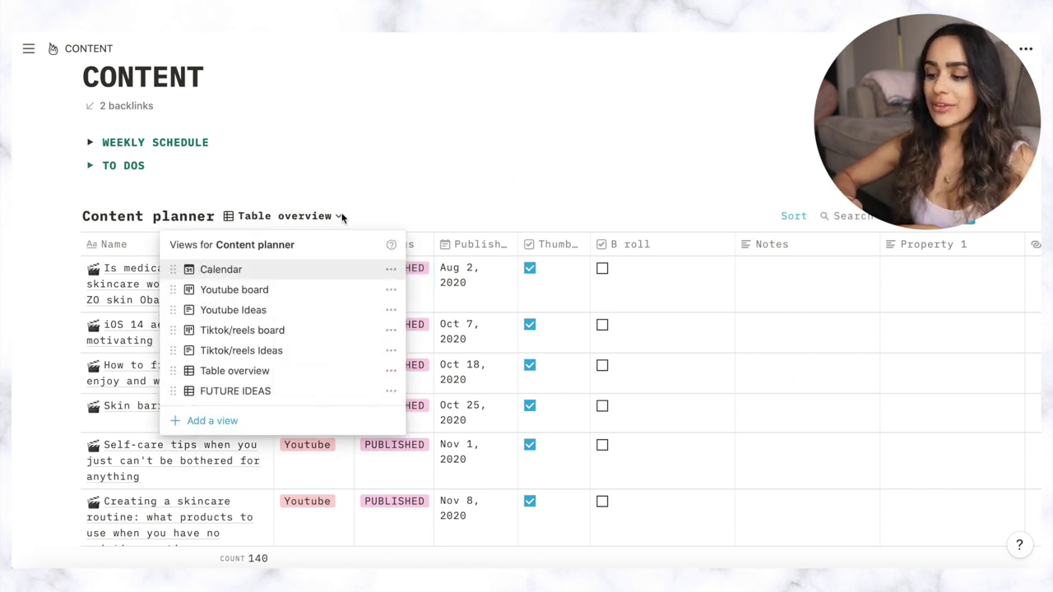
pyautogui.click(308, 272)
pyautogui.scroll(-3, 469, 247)
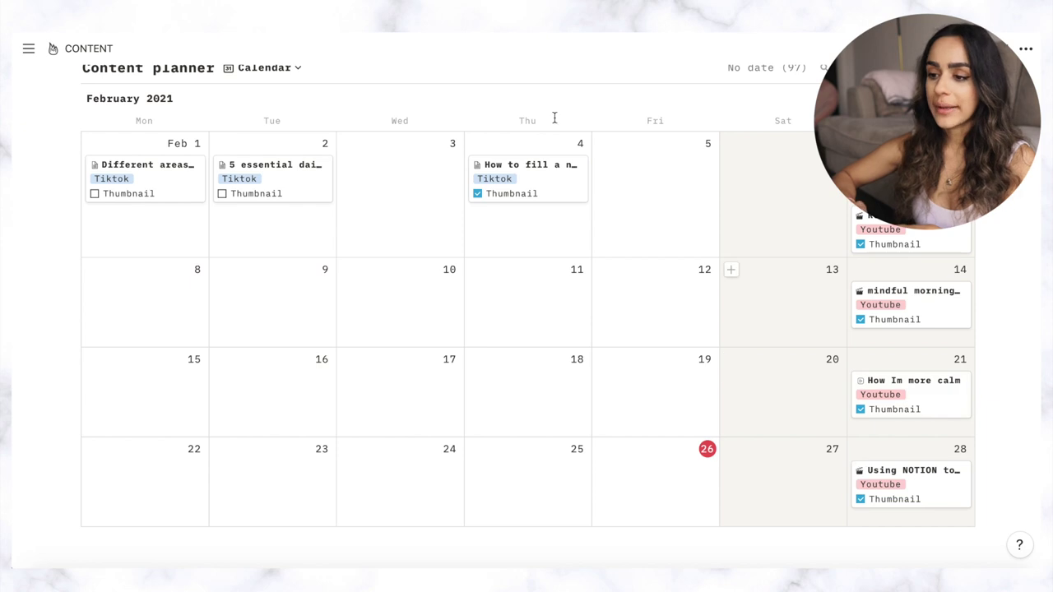
# - Switch the Content planner to the Youtube board
pyautogui.click(288, 69)
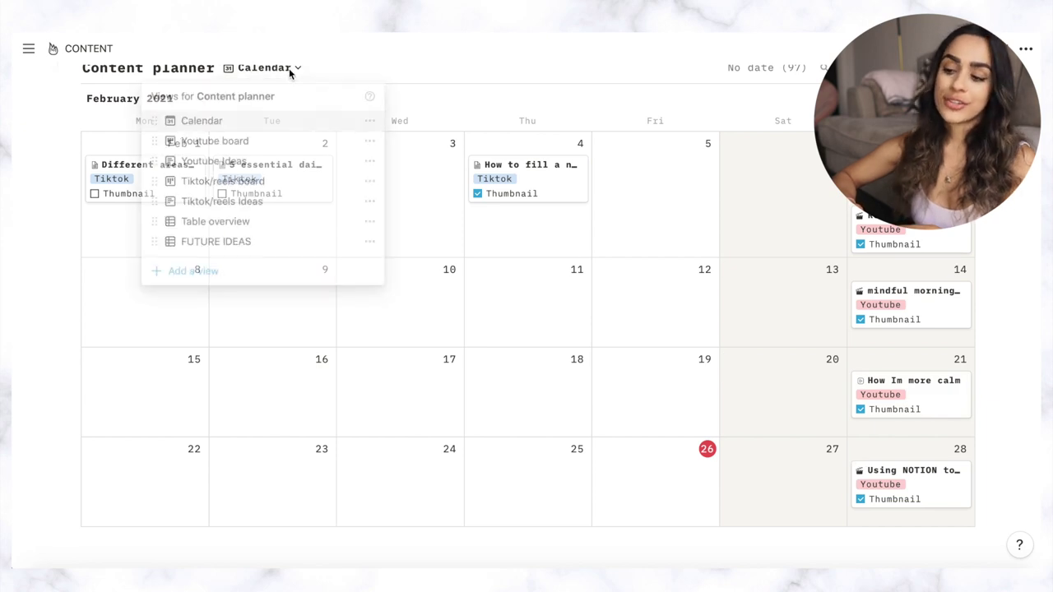
pyautogui.click(253, 142)
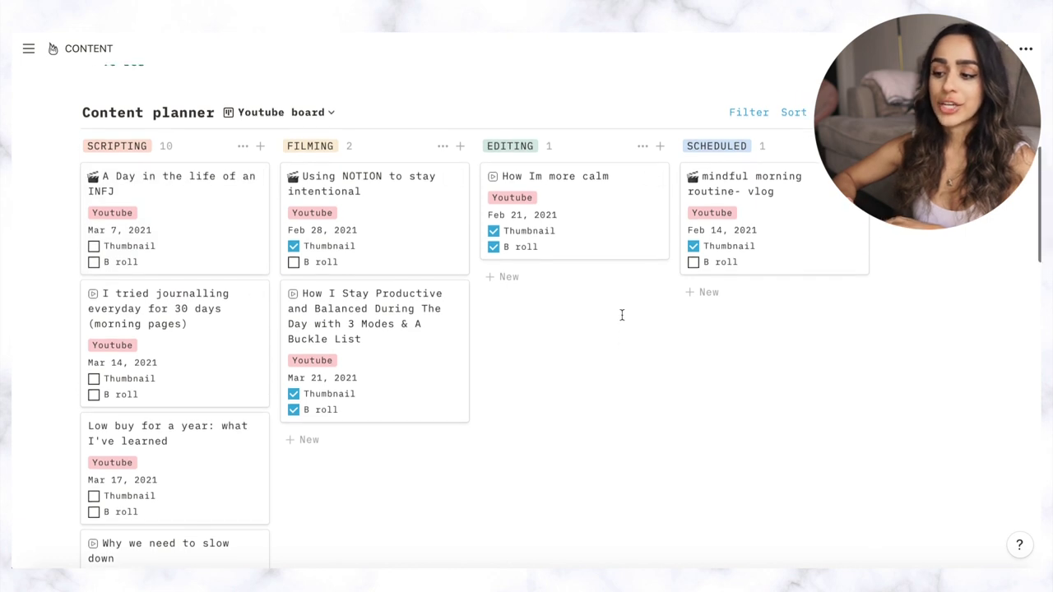
pyautogui.scroll(-1, 622, 315)
# - Move the productivity video card into EDITING and 'Using NOTION to stay intentional' into SCHEDULED
pyautogui.moveTo(423, 288); pyautogui.dragTo(532, 273)
pyautogui.moveTo(374, 198); pyautogui.dragTo(728, 278)
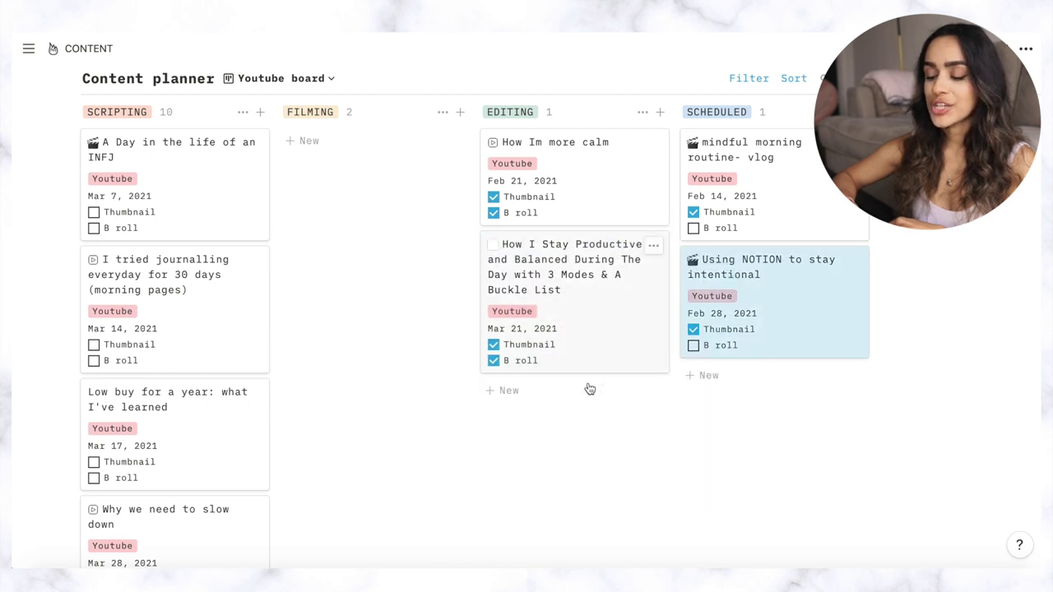
pyautogui.click(667, 413)
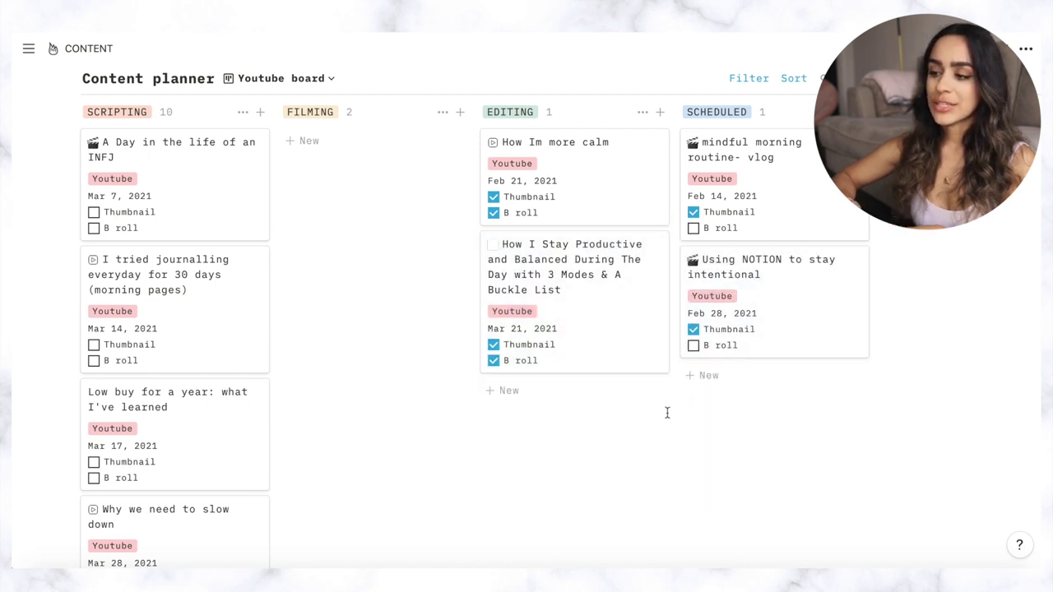
# - Open the 'Using NOTION to stay intentional' card and scroll through its Script, Process and Resources
pyautogui.click(761, 318)
pyautogui.scroll(-3, 722, 311)
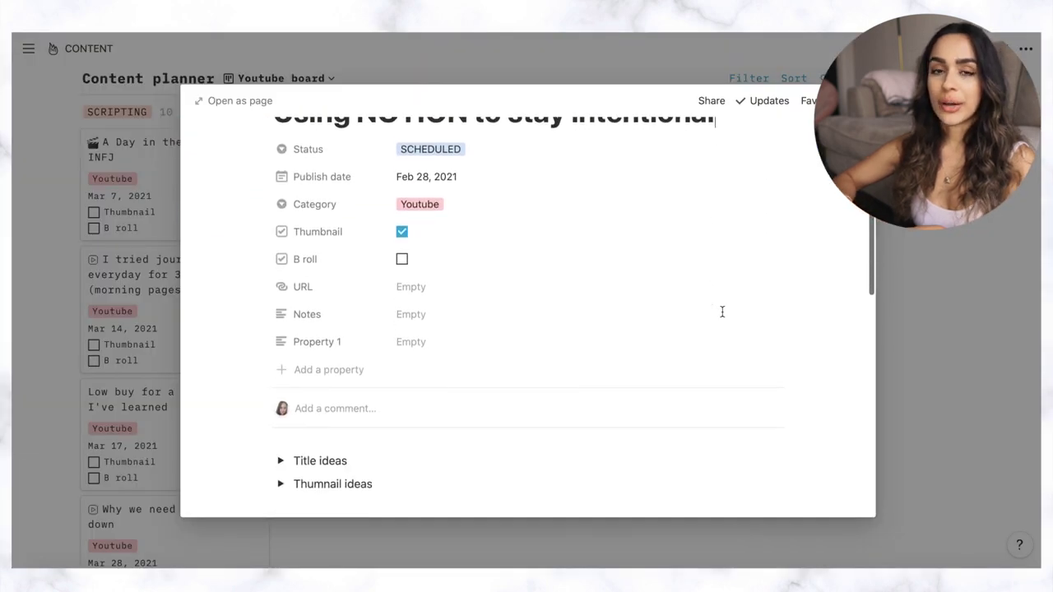
pyautogui.scroll(-4, 722, 312)
pyautogui.scroll(2, 722, 312)
pyautogui.scroll(-5, 722, 312)
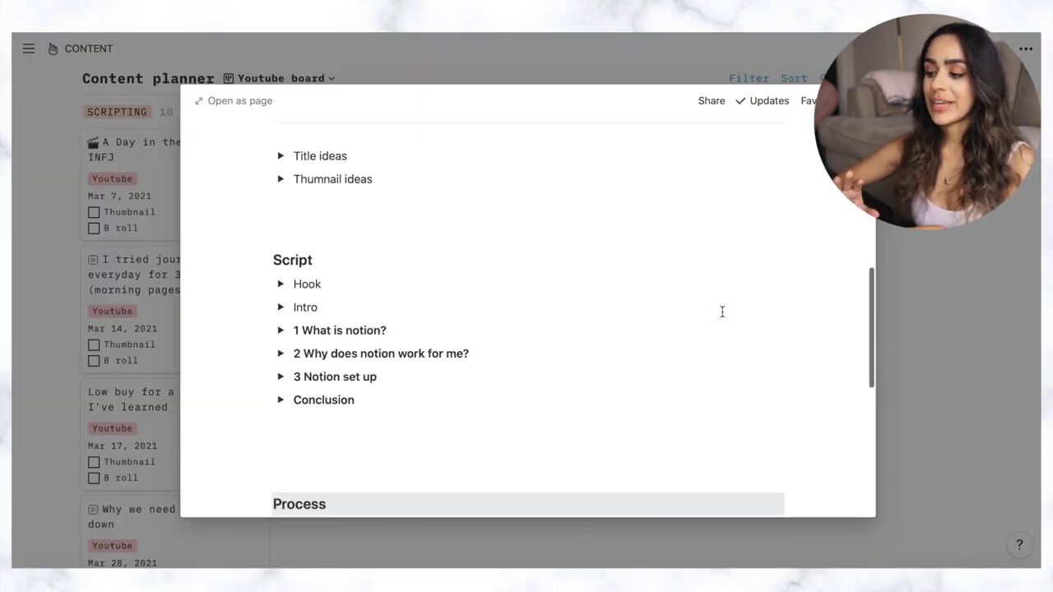
pyautogui.scroll(-5, 722, 311)
pyautogui.scroll(2, 722, 312)
pyautogui.scroll(-2, 722, 312)
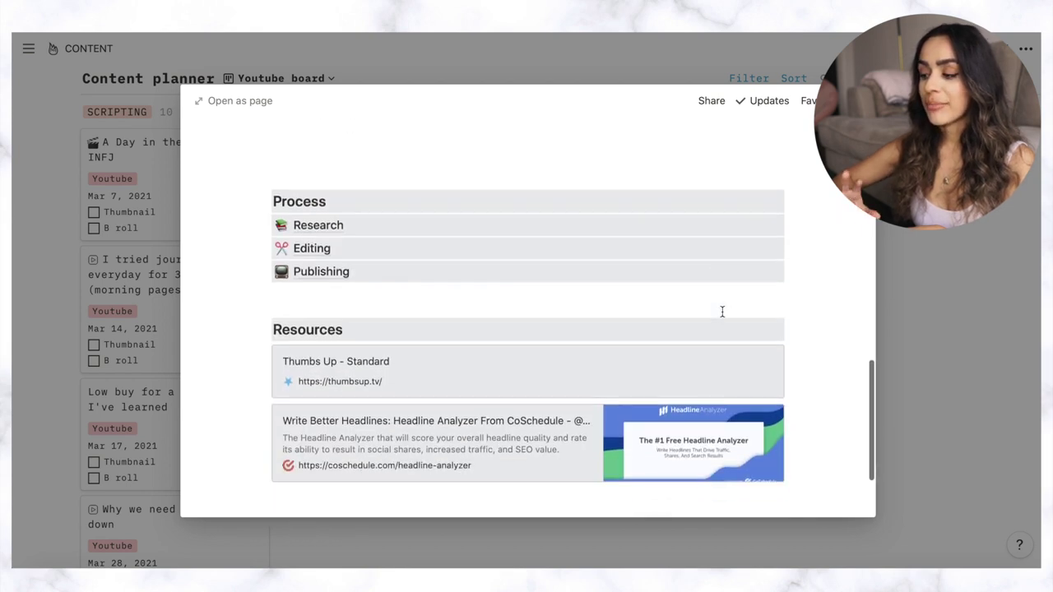
# - Expand from the card preview to a full-page view and scroll through it
pyautogui.click(231, 101)
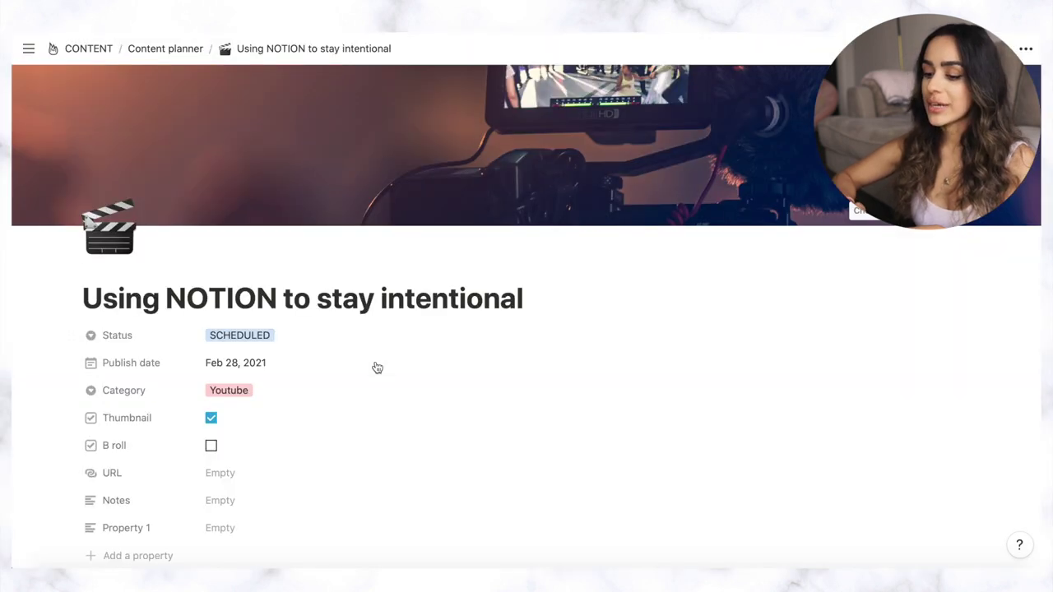
pyautogui.scroll(-5, 375, 366)
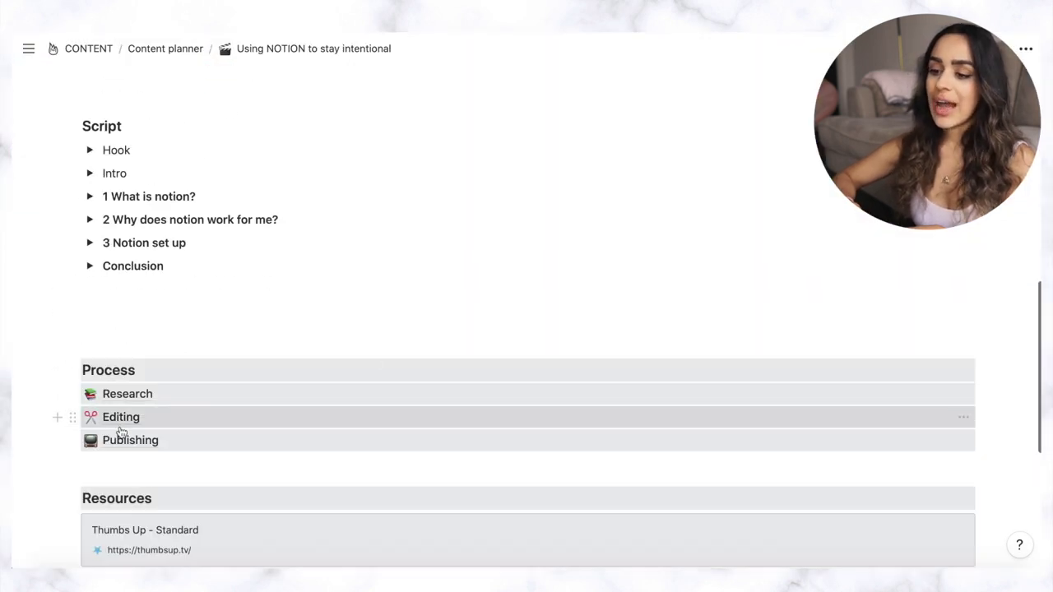
pyautogui.scroll(-2, 152, 428)
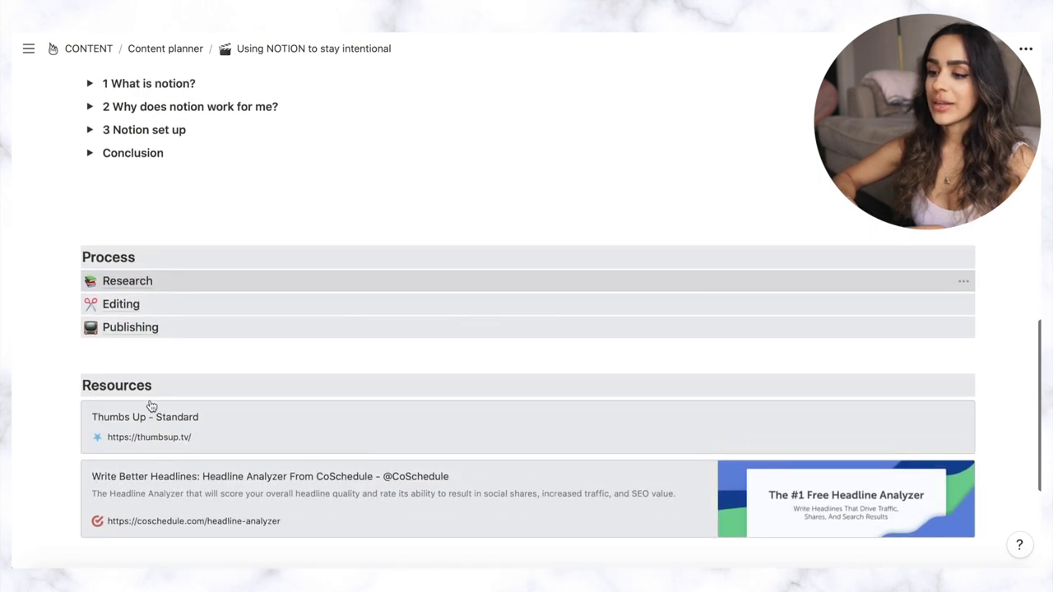
pyautogui.scroll(3, 153, 406)
# - Return to the Content planner and add a Video-template card under IDEAS, bringing it to 29
pyautogui.click(189, 49)
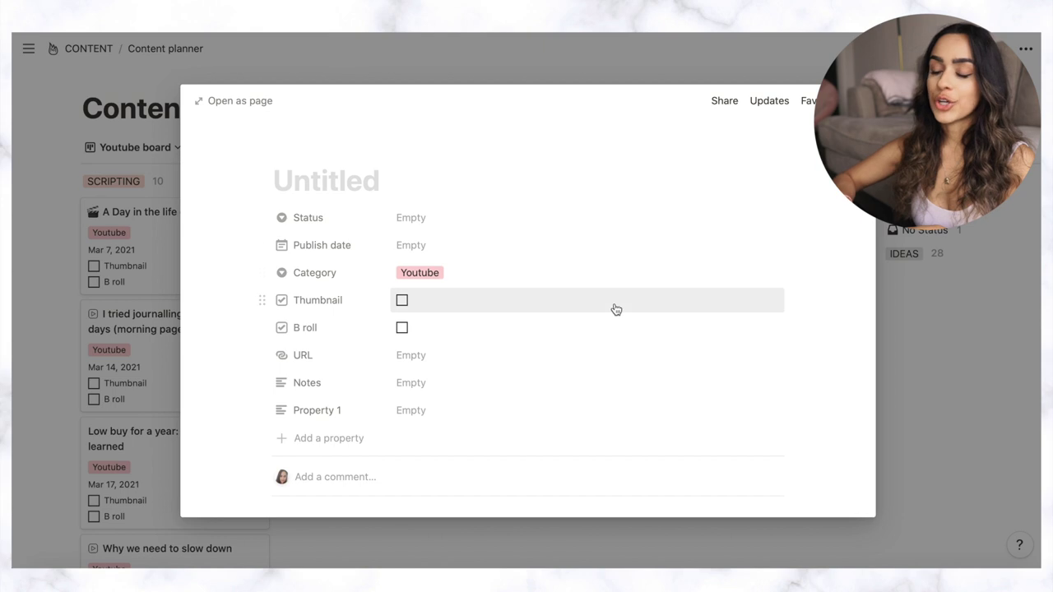
pyautogui.scroll(-2, 616, 307)
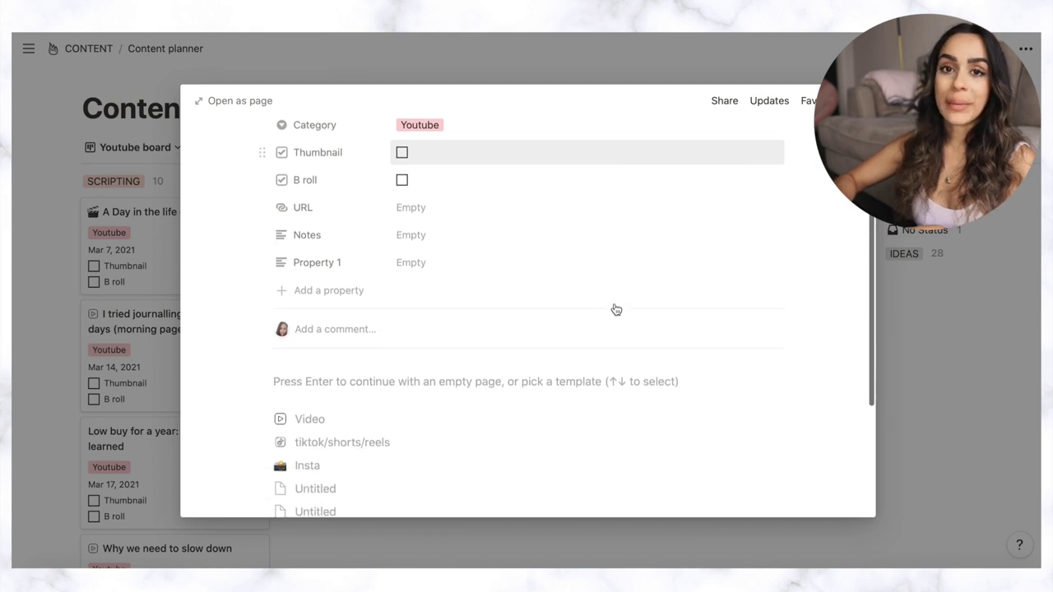
pyautogui.click(315, 419)
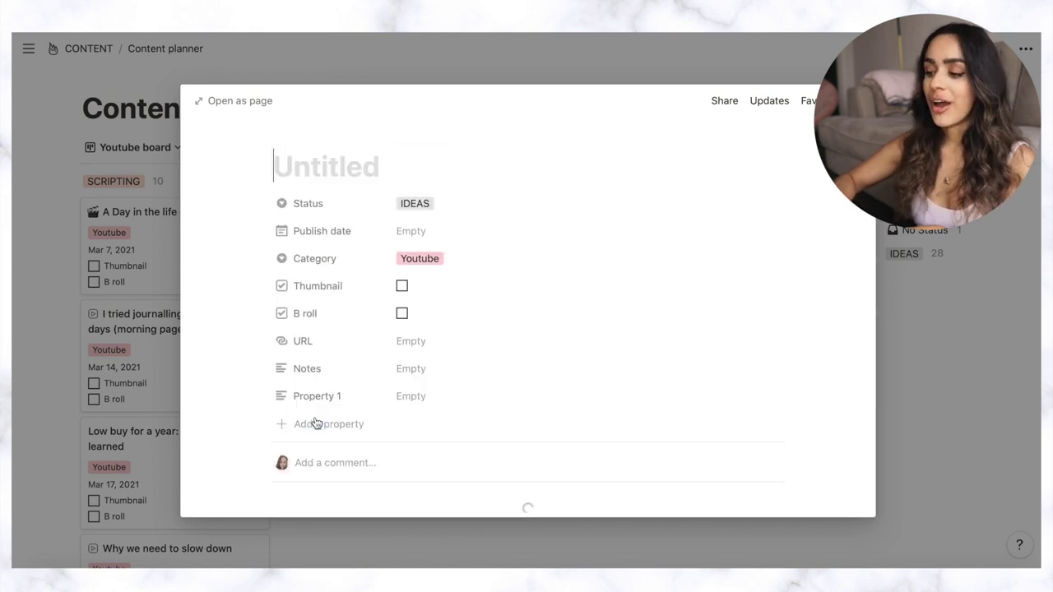
# - Scroll through the new untitled Video-template page to review its layout
pyautogui.scroll(-2, 559, 331)
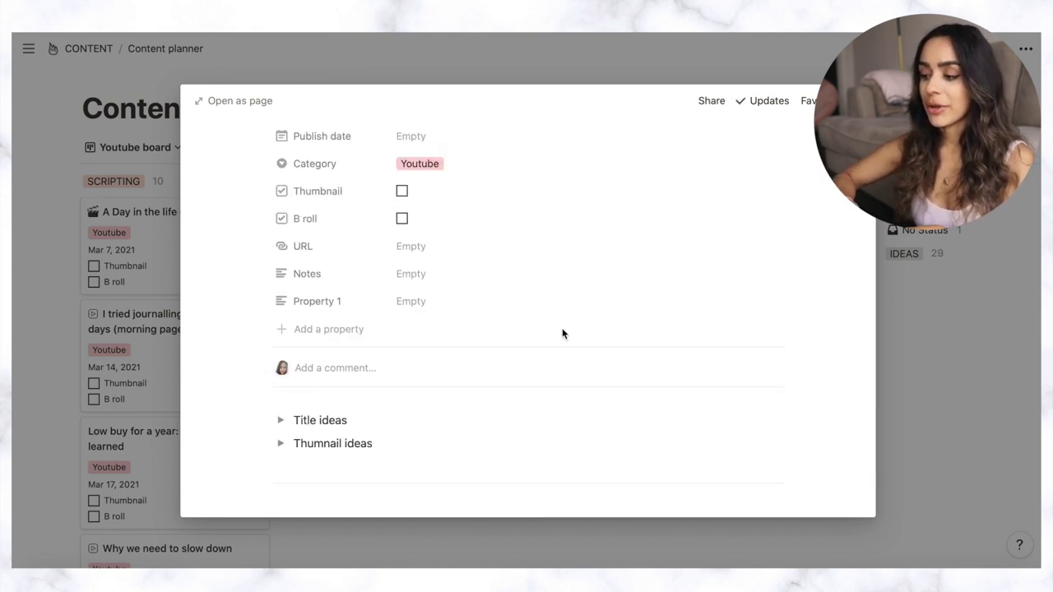
pyautogui.scroll(-12, 562, 333)
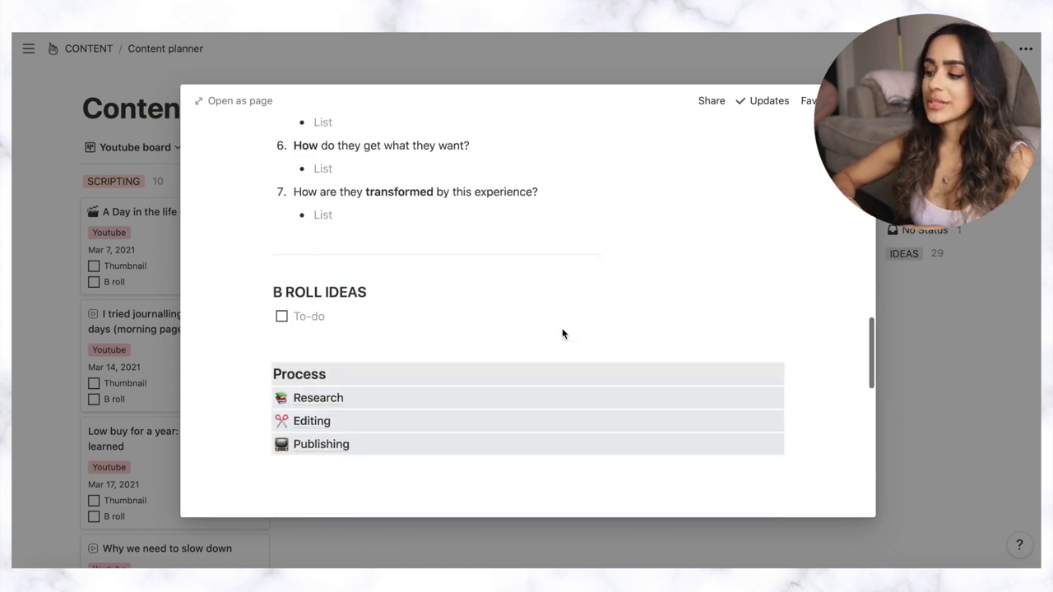
pyautogui.scroll(-3, 562, 333)
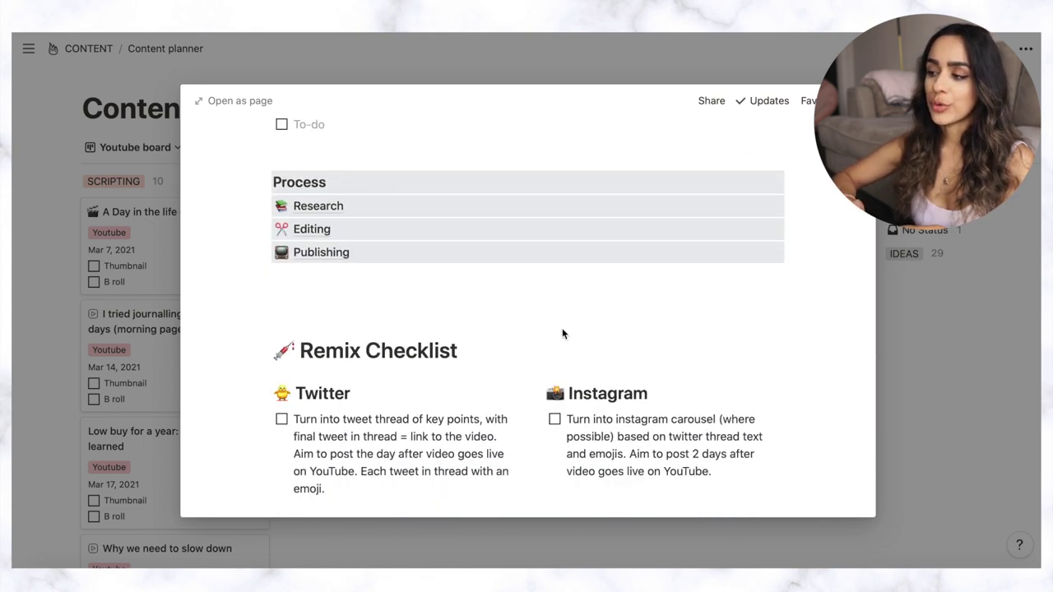
pyautogui.scroll(-5, 562, 333)
pyautogui.scroll(6, 562, 333)
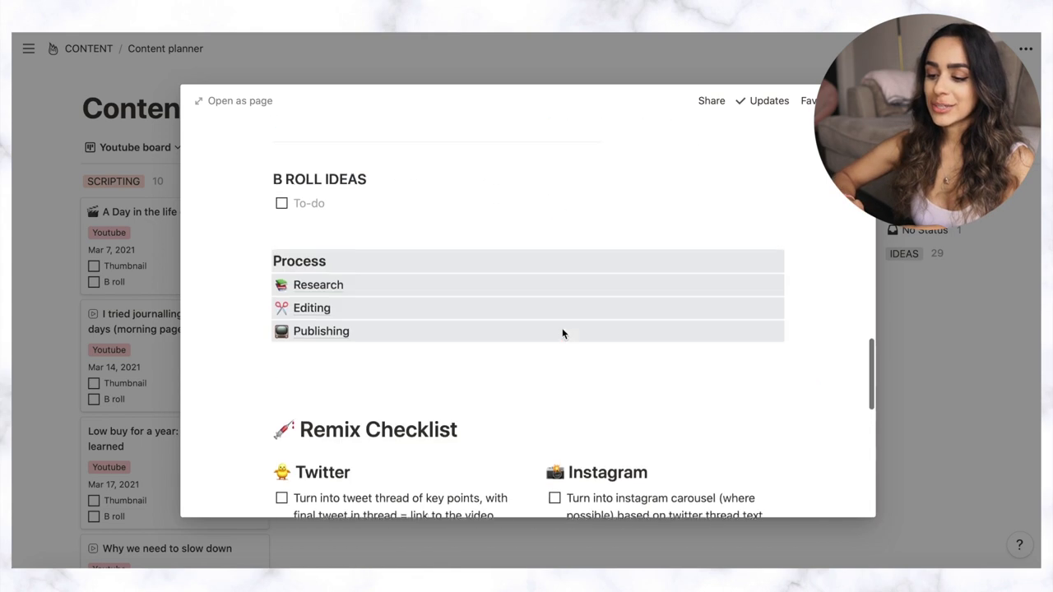
pyautogui.scroll(12, 562, 332)
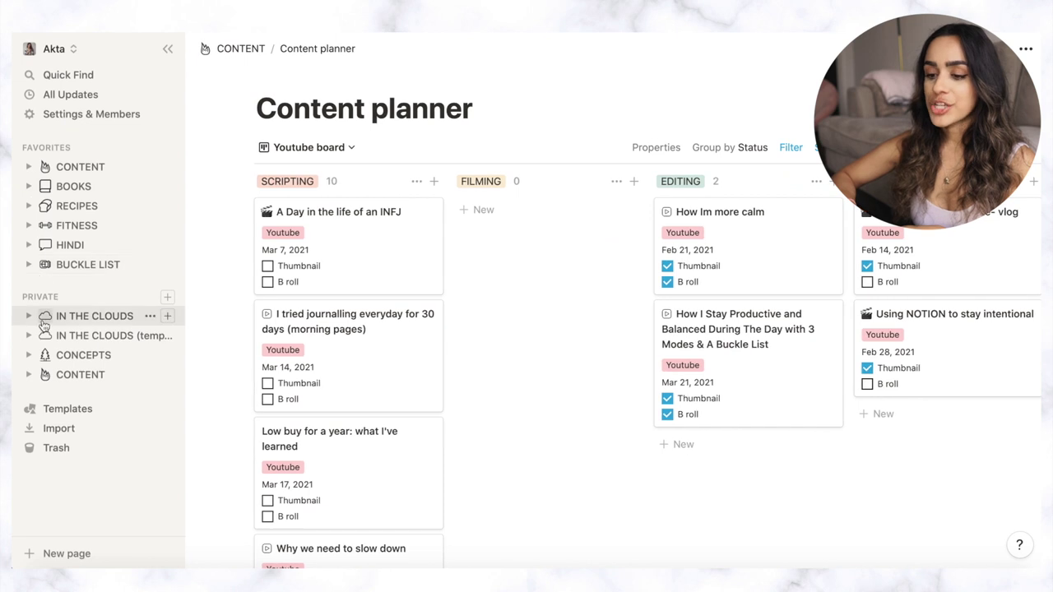
# - Open the CONCEPTS page with the sidebar hidden and browse down its Notes table
pyautogui.click(69, 356)
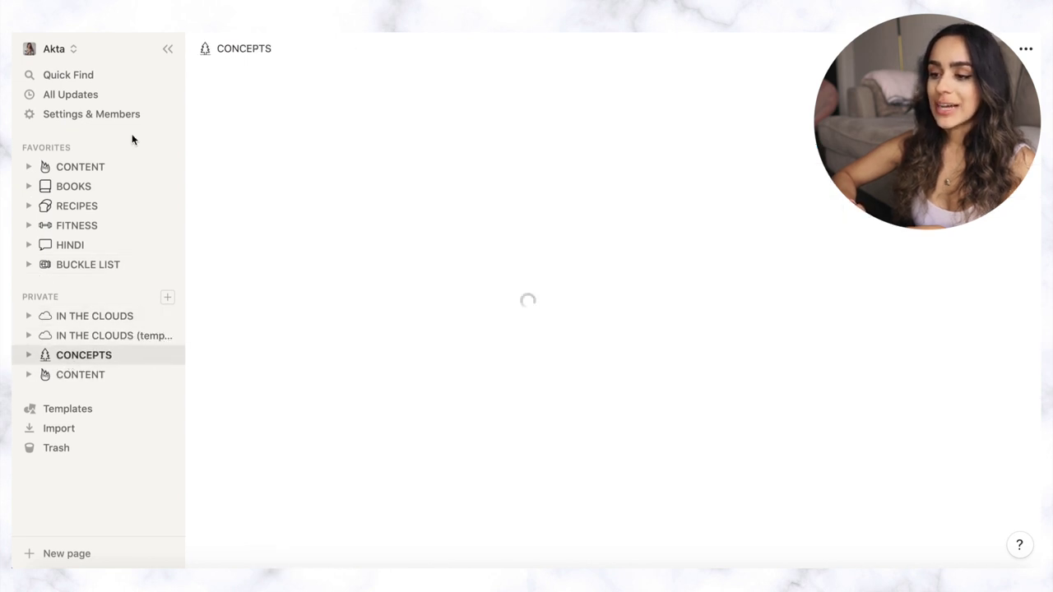
pyautogui.click(167, 49)
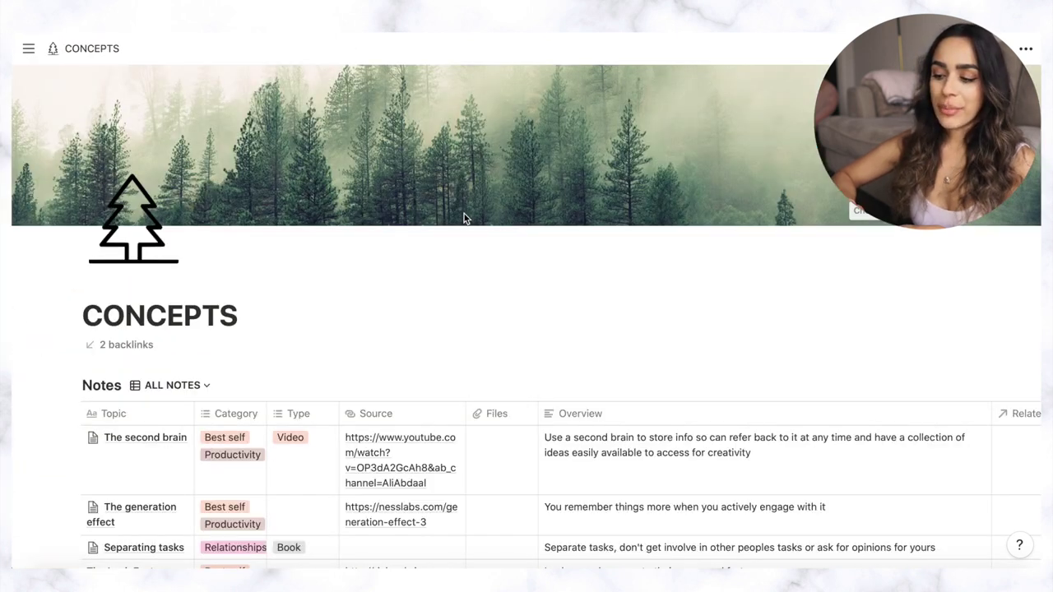
pyautogui.scroll(-4, 464, 214)
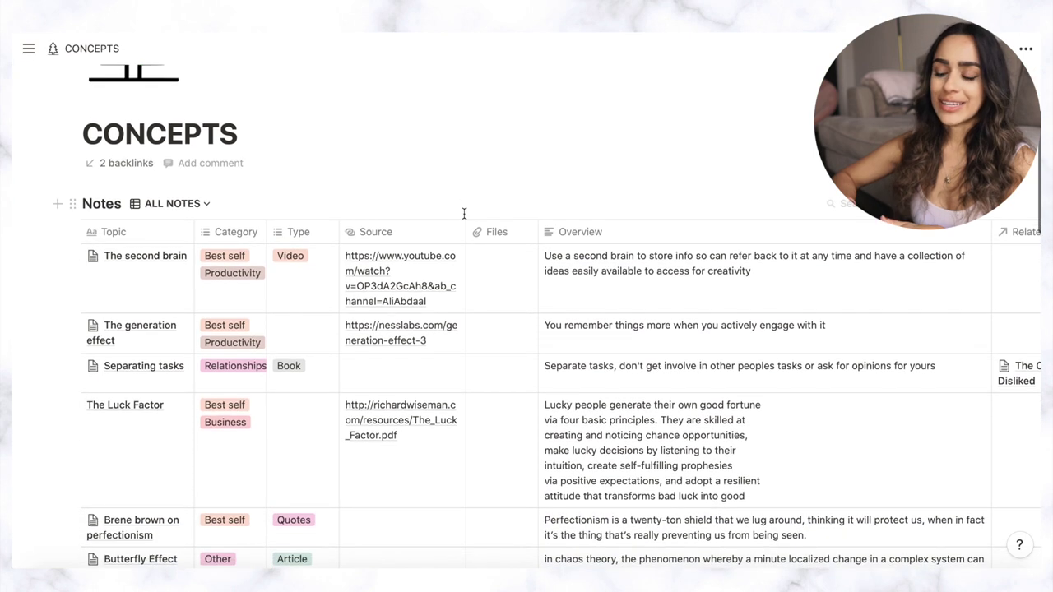
pyautogui.scroll(-1, 463, 221)
# - Open The second brain's Source video link from the Notes table
pyautogui.hscroll(2, 413, 334)
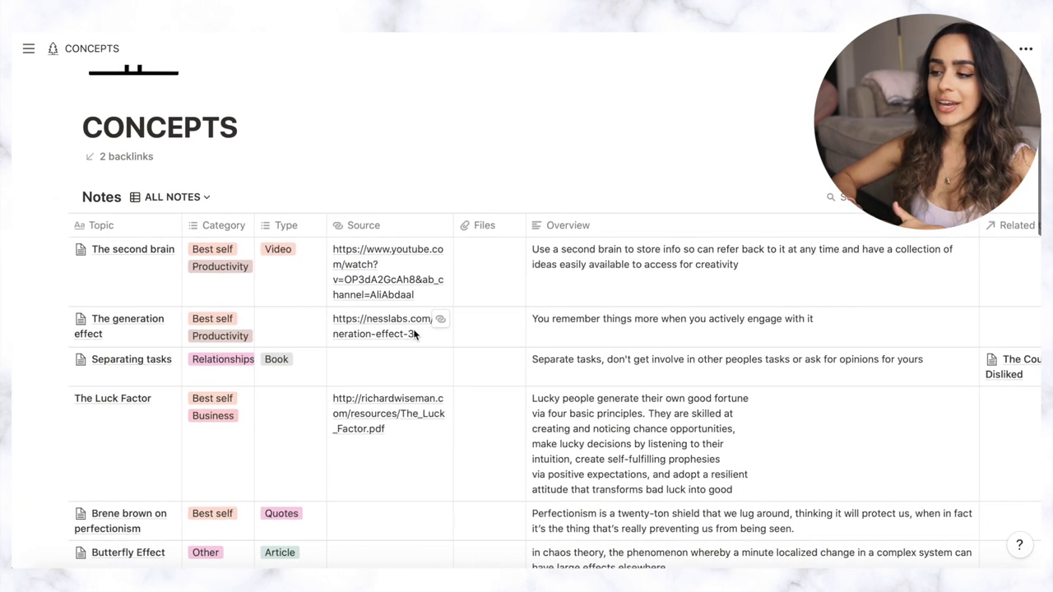
pyautogui.scroll(-1, 412, 328)
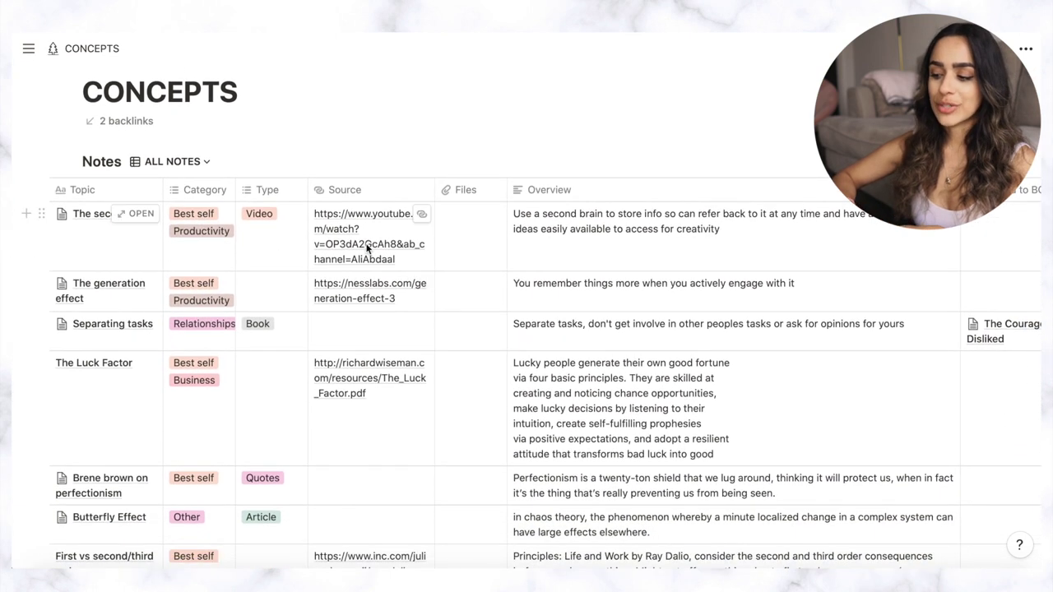
pyautogui.click(421, 215)
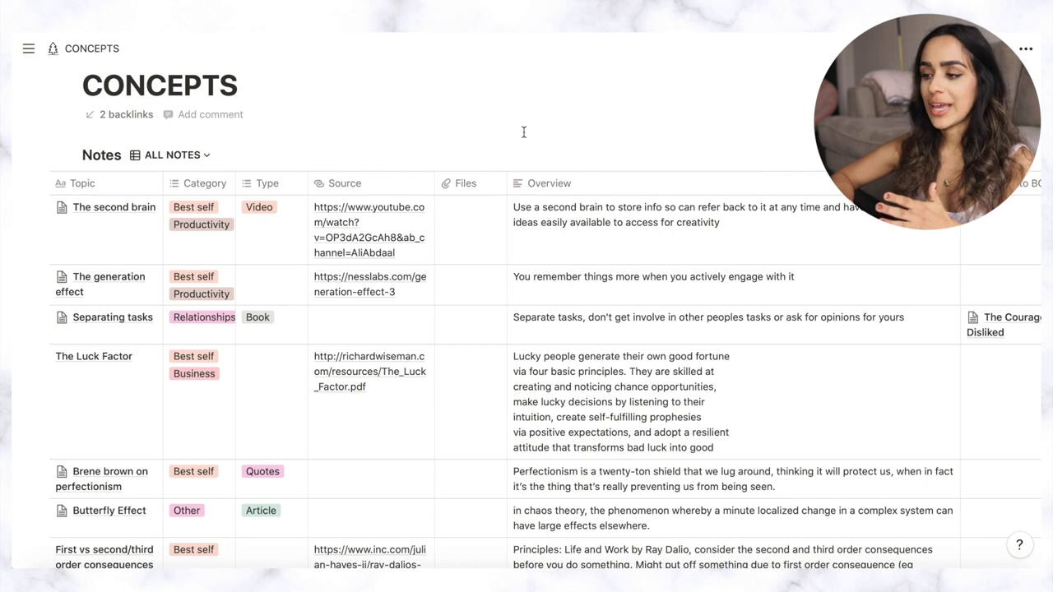
pyautogui.click(206, 155)
pyautogui.click(206, 154)
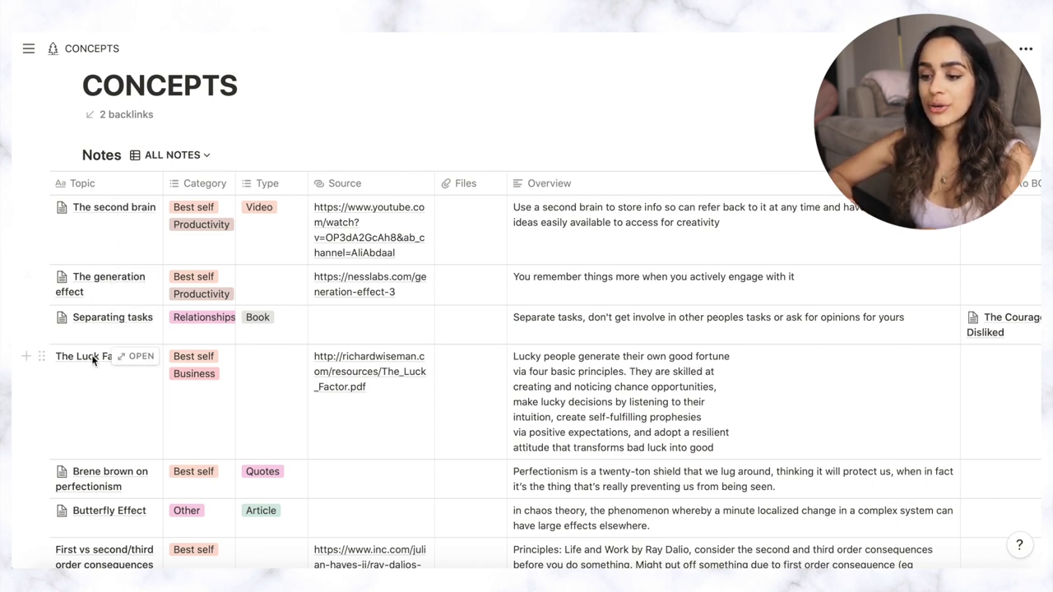
pyautogui.click(201, 236)
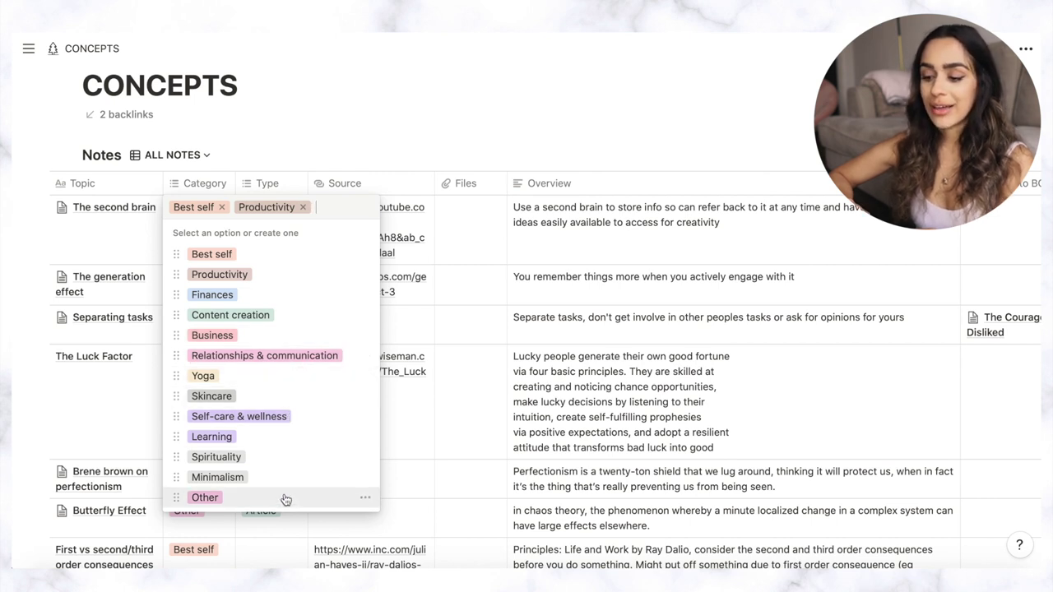
pyautogui.press('Escape')
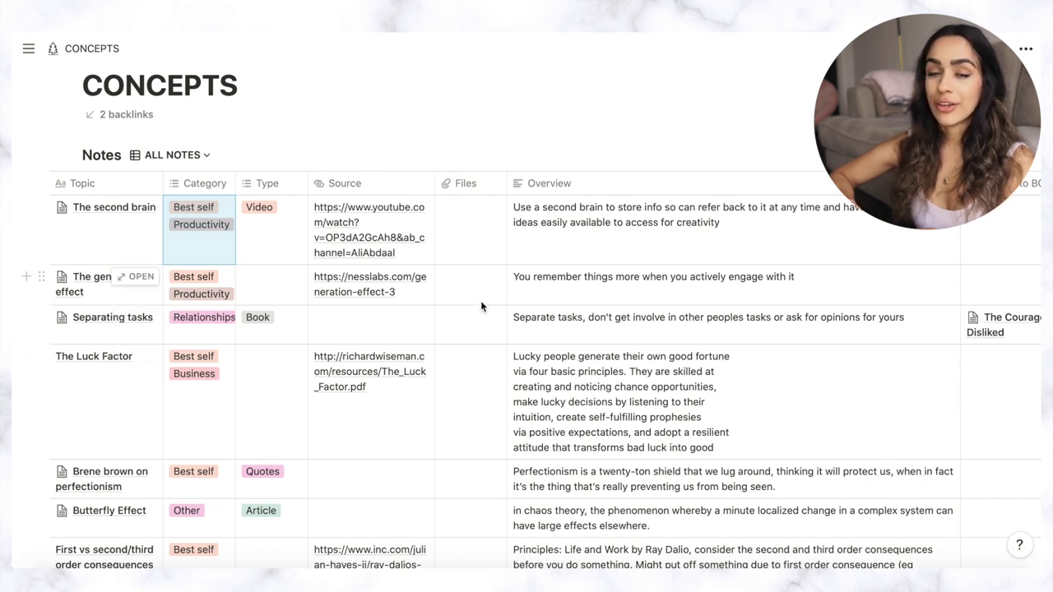
pyautogui.hscroll(2, 481, 306)
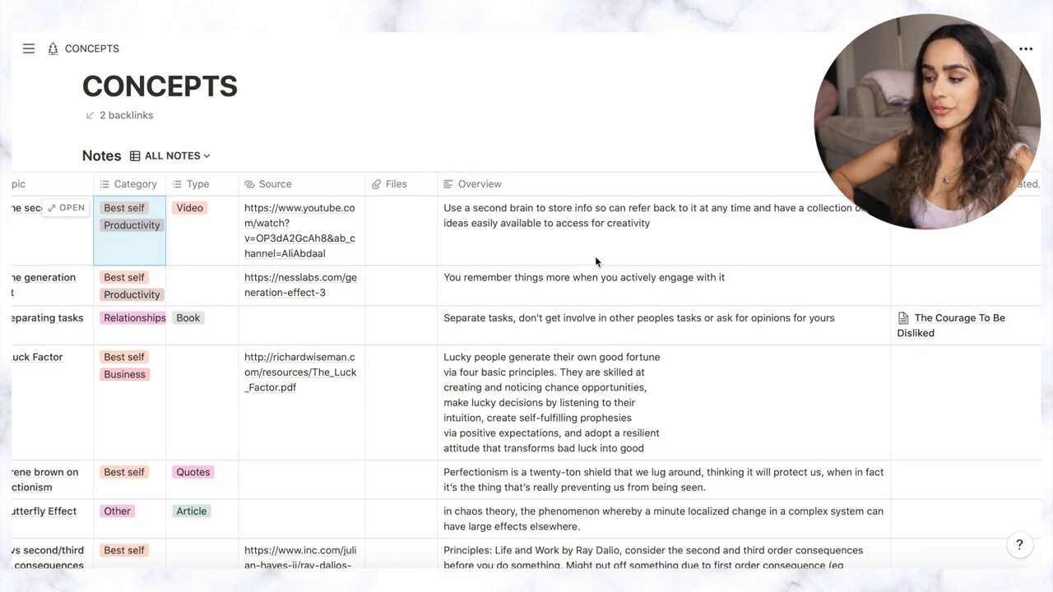
pyautogui.scroll(-3, 595, 258)
pyautogui.scroll(3, 595, 256)
pyautogui.hscroll(-2, 438, 452)
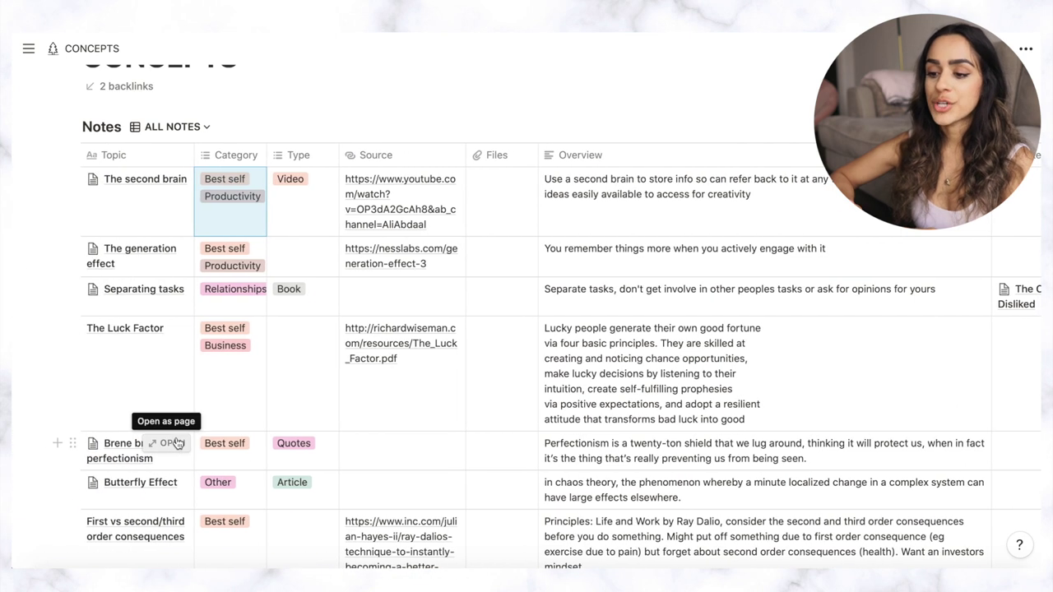
pyautogui.click(176, 441)
pyautogui.scroll(-5, 490, 365)
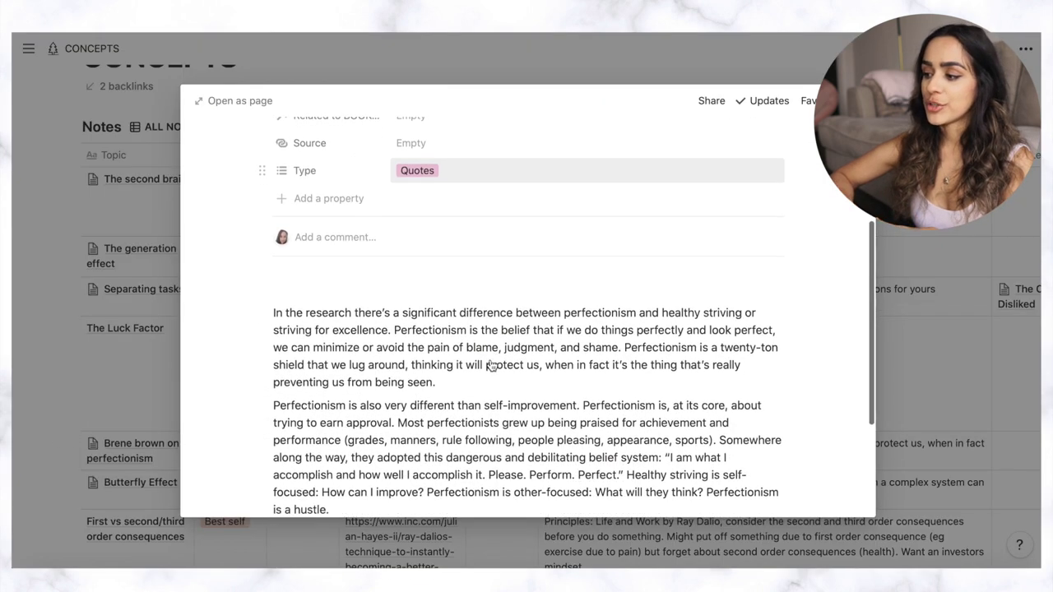
pyautogui.scroll(4, 488, 365)
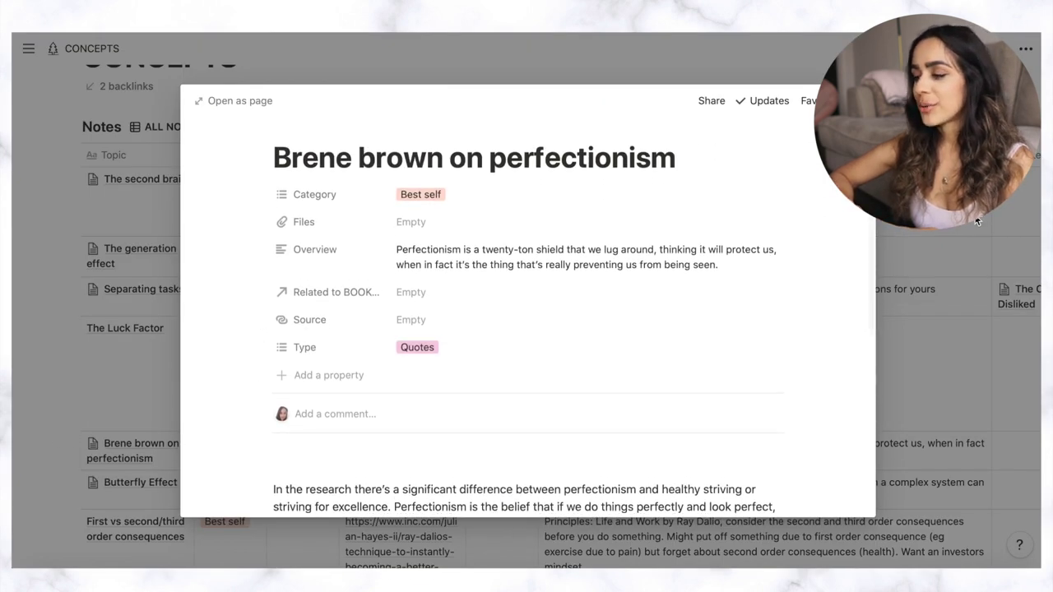
pyautogui.click(978, 221)
pyautogui.hscroll(3, 775, 401)
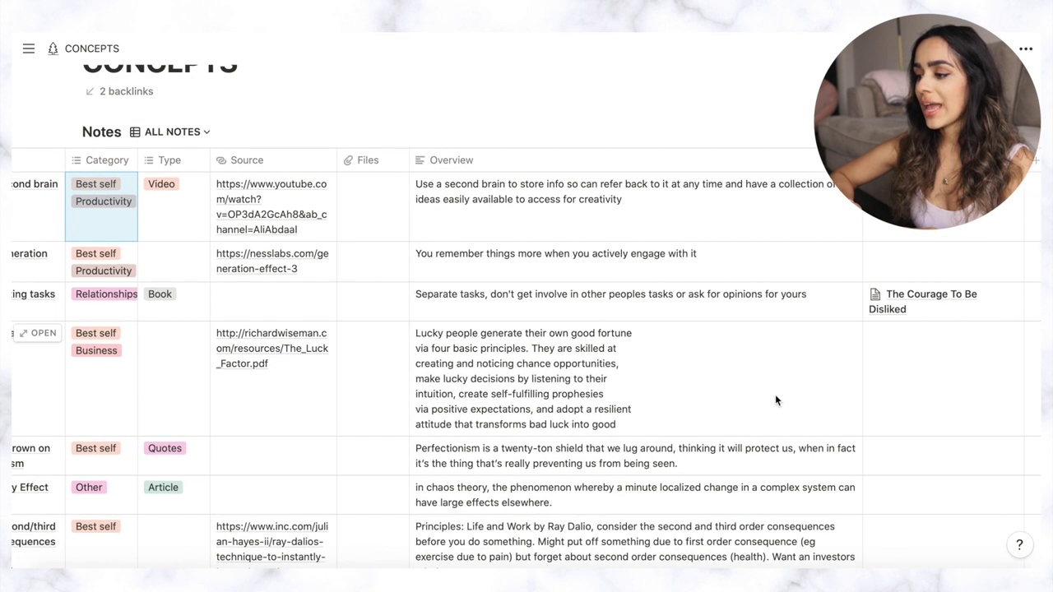
pyautogui.hscroll(2, 774, 401)
pyautogui.click(827, 263)
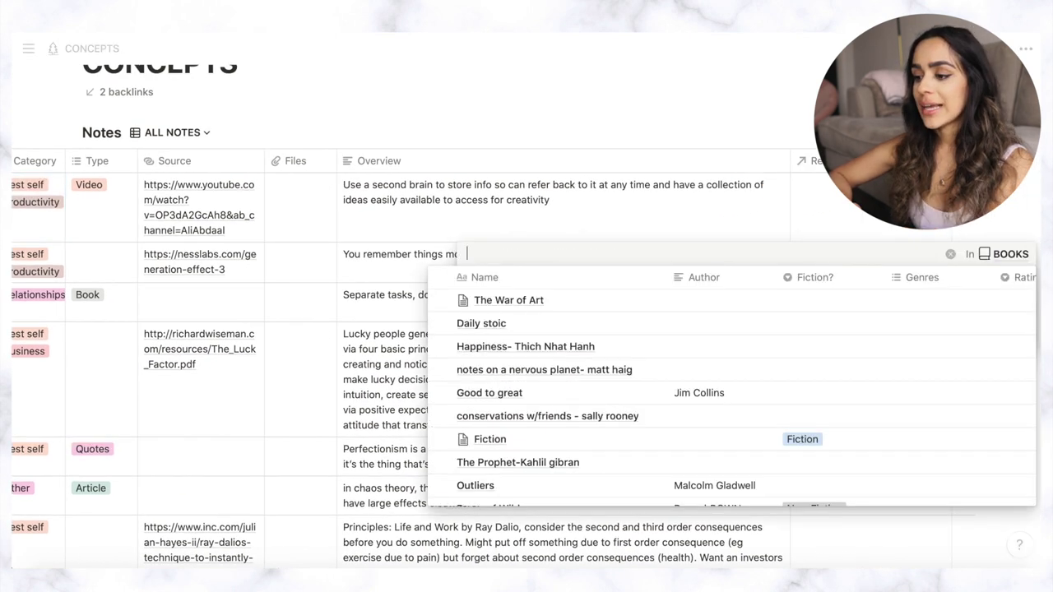
pyautogui.scroll(-3, 600, 407)
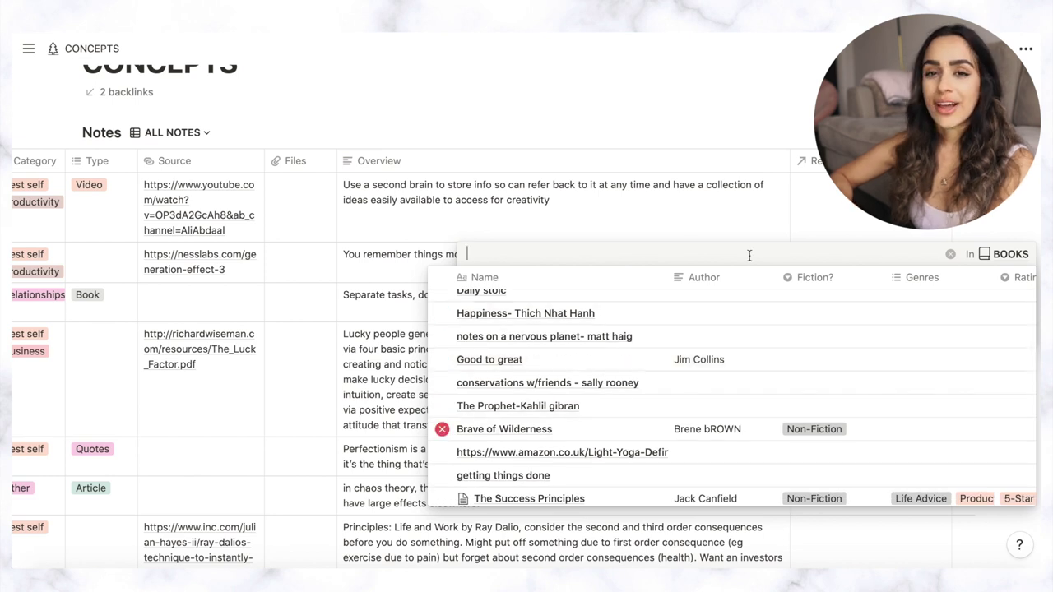
pyautogui.press('Escape')
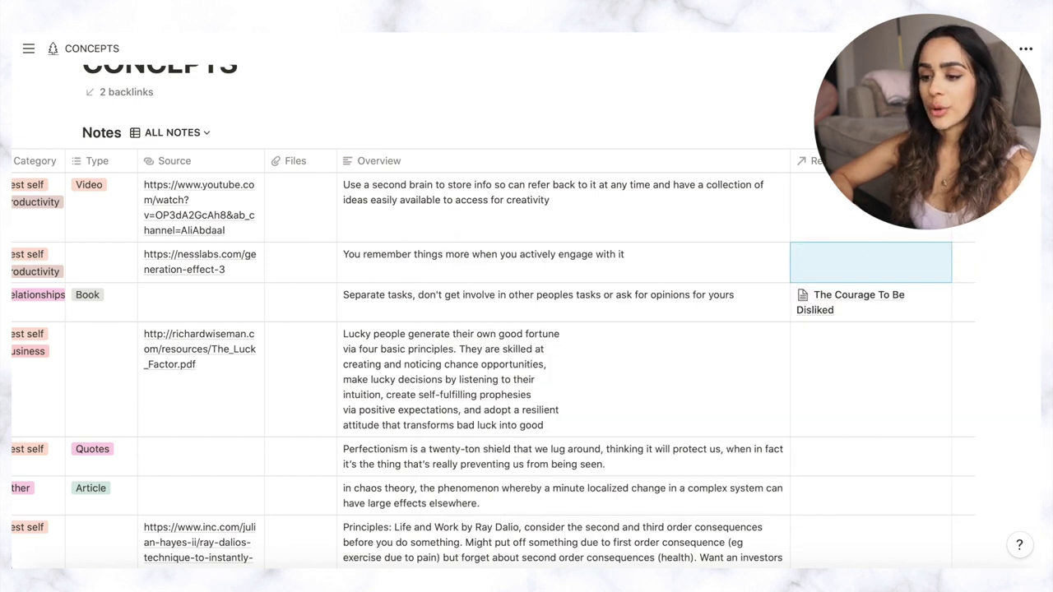